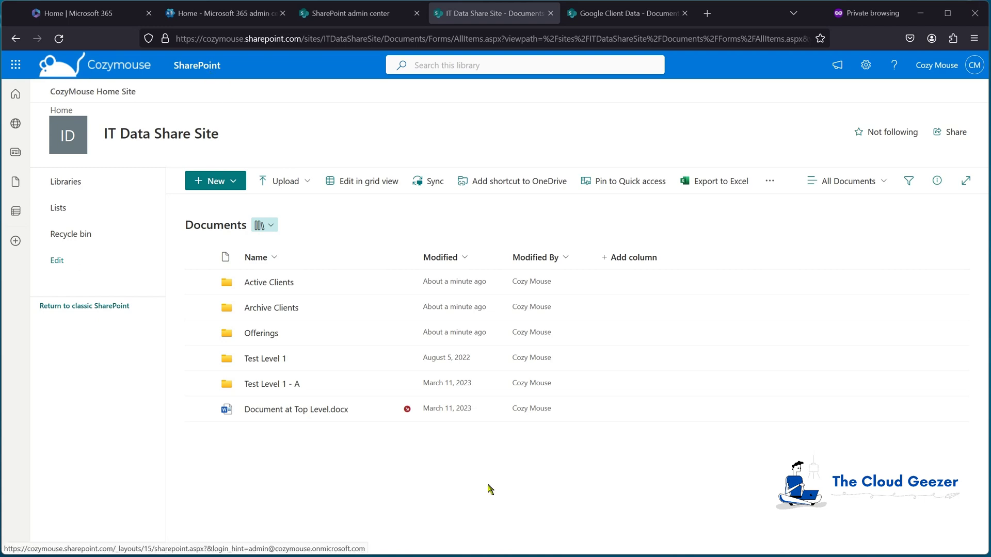
# Drag the Google Drive Shared drives window up over the SharePoint document library.
pyautogui.moveTo(554, 554); pyautogui.dragTo(537, 23)
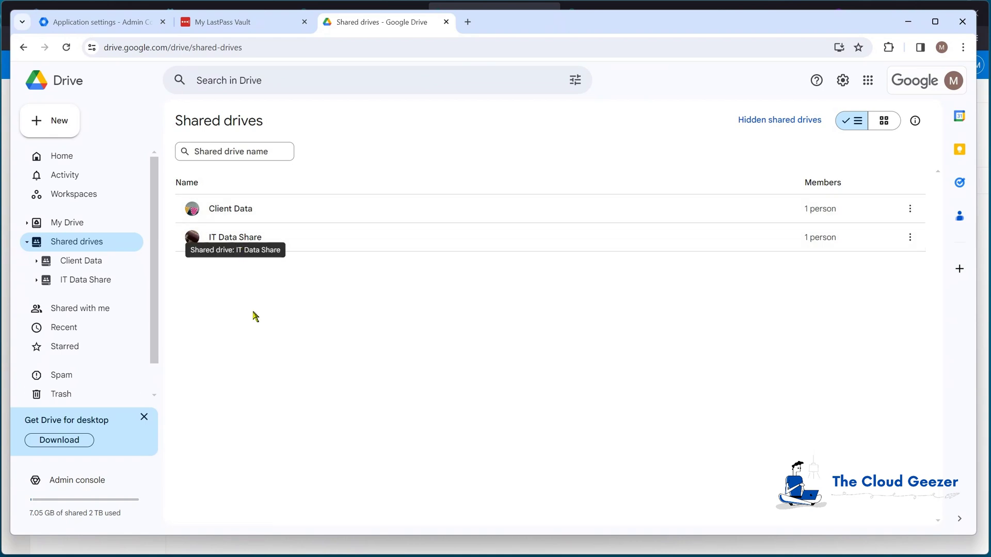
# Open the empty IT Data Share shared drive, then start a new tab with console.developers.google.com.
pyautogui.click(237, 236)
pyautogui.doubleClick(250, 240)
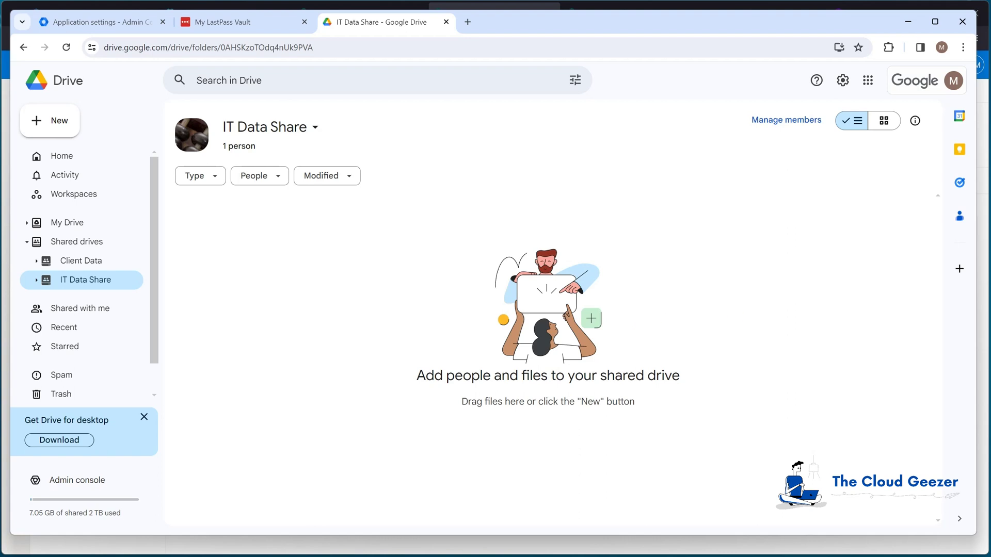
pyautogui.hotkey('ctrl', 't')
pyautogui.write('console.developers.google.com')
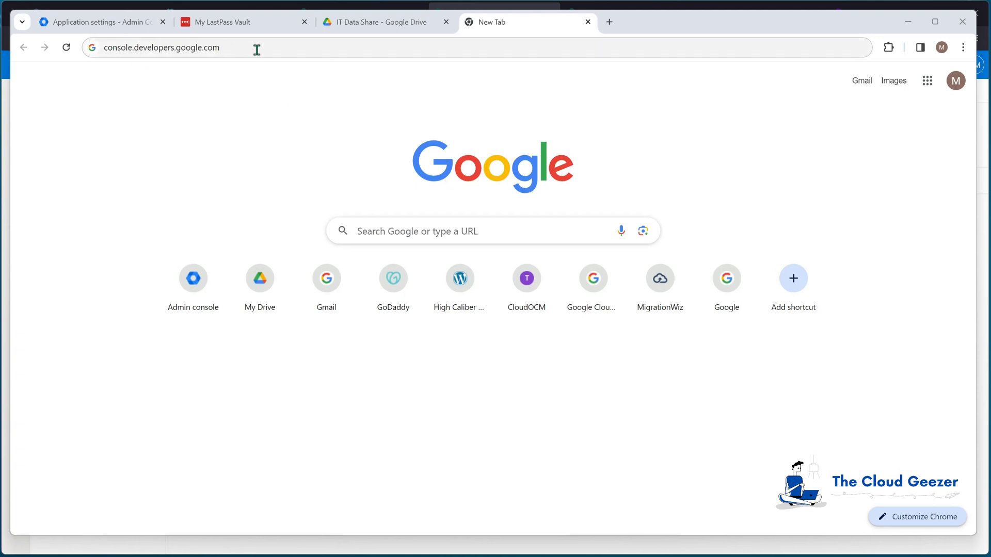
# Load console.developers.google.com and sign in with the account password to reach APIs & Services.
pyautogui.press('Return')
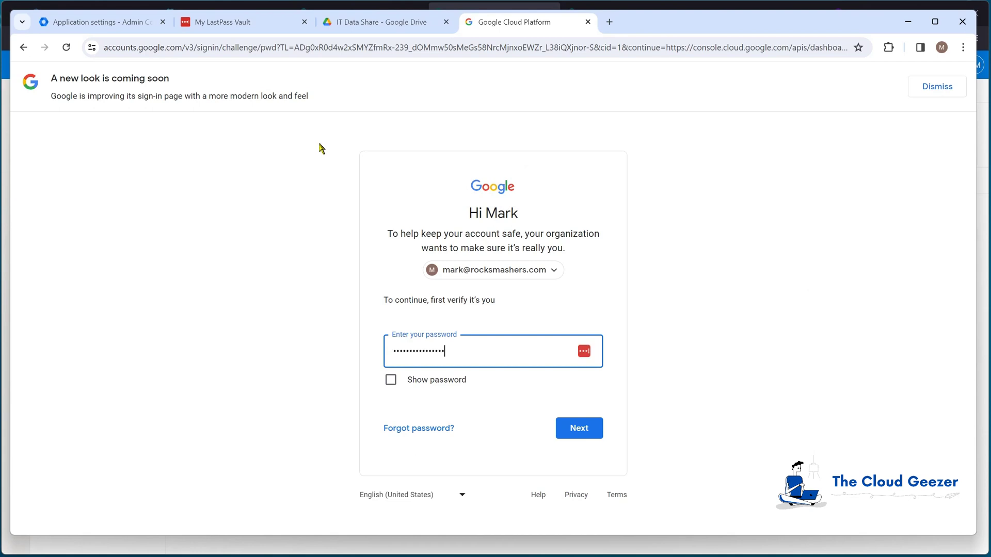
pyautogui.click(743, 360)
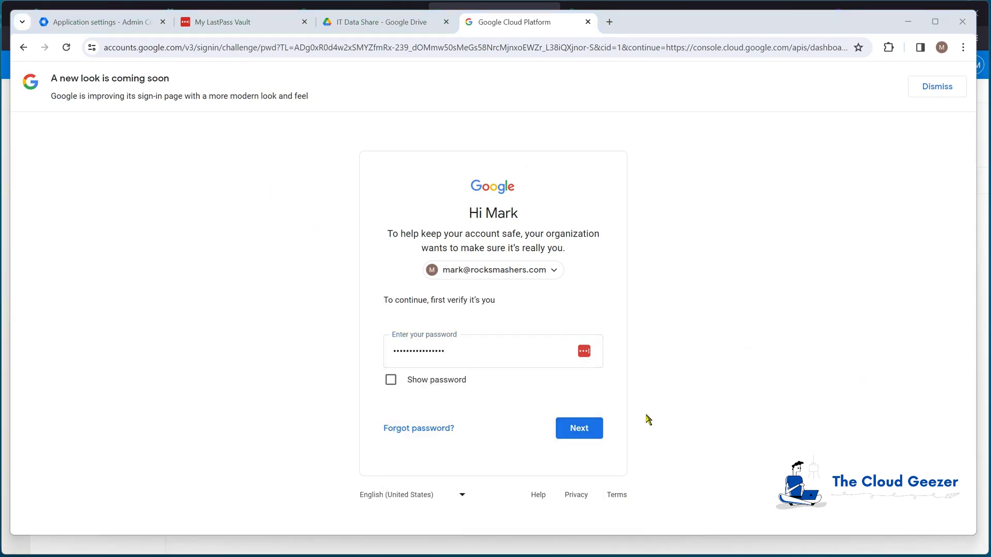
pyautogui.click(598, 429)
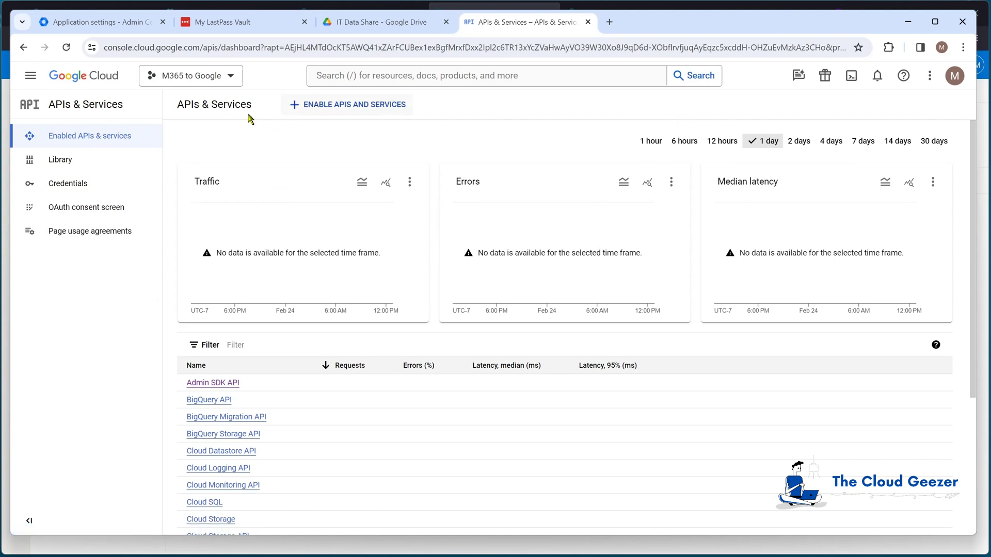
# Create a new project named 'SPO to GSuite' and make it the active project.
pyautogui.click(236, 78)
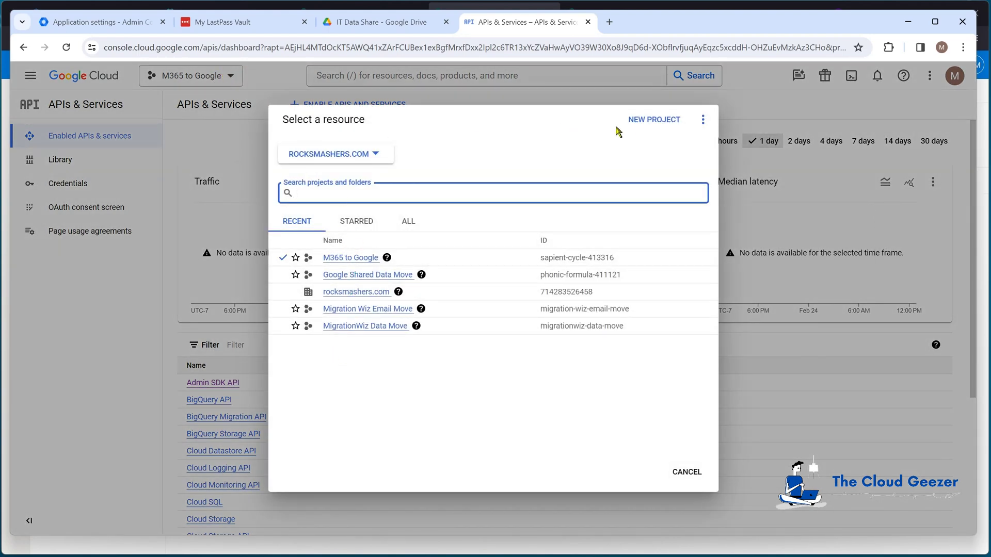
pyautogui.click(654, 120)
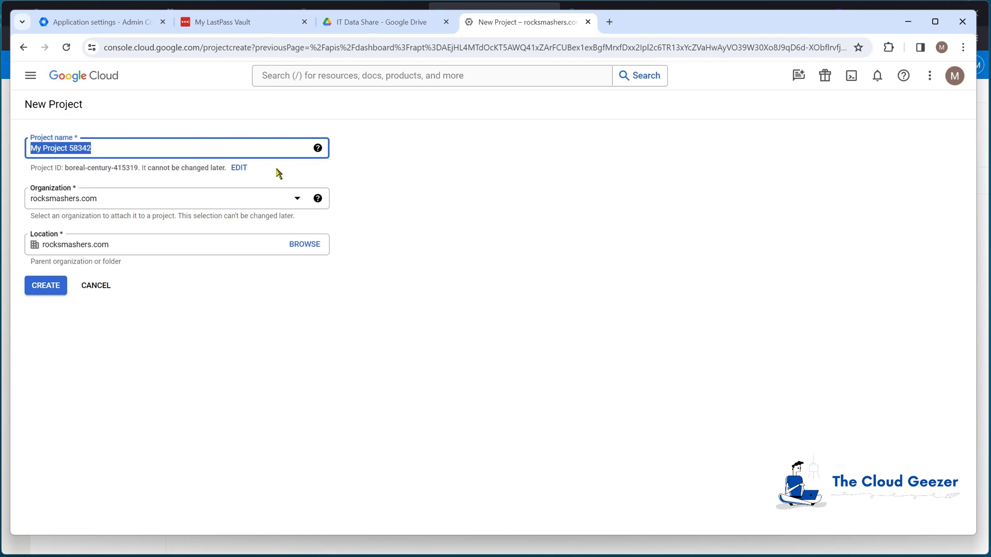
pyautogui.write('SPO')
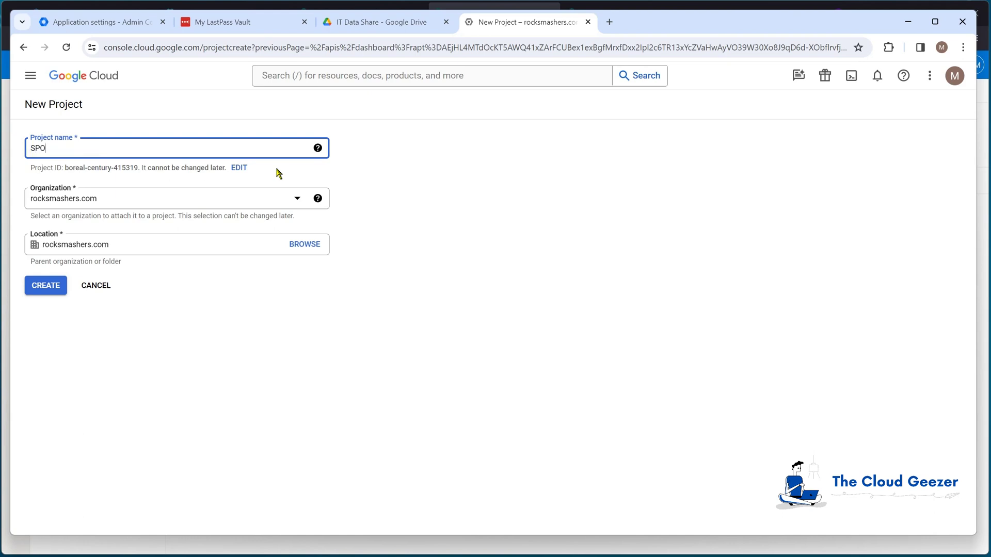
pyautogui.write(' to GSuite')
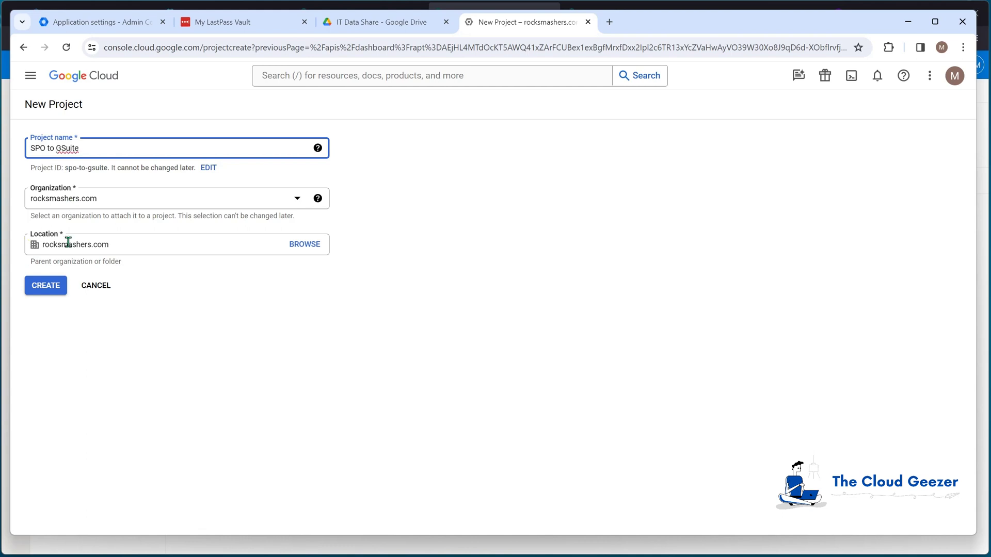
pyautogui.click(47, 289)
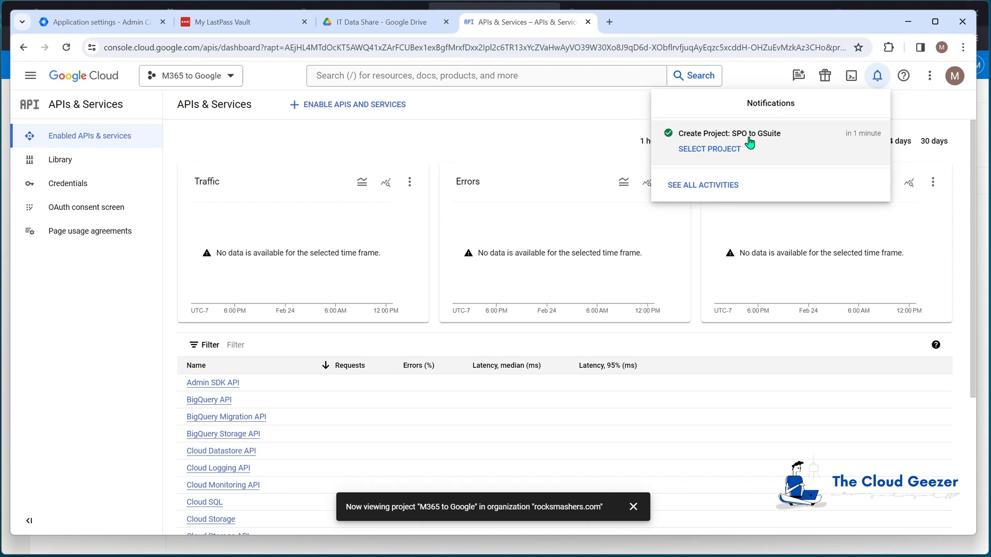
pyautogui.click(712, 152)
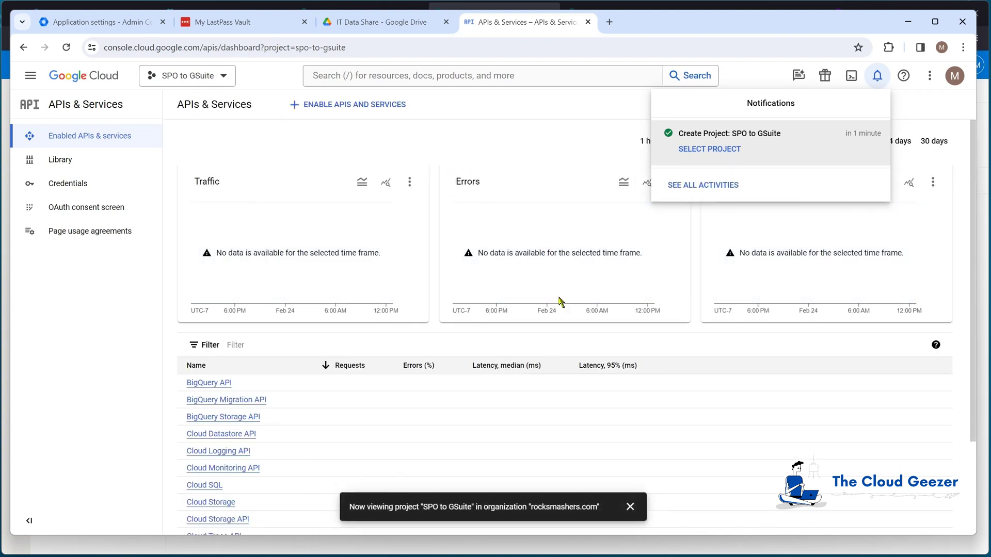
pyautogui.click(812, 243)
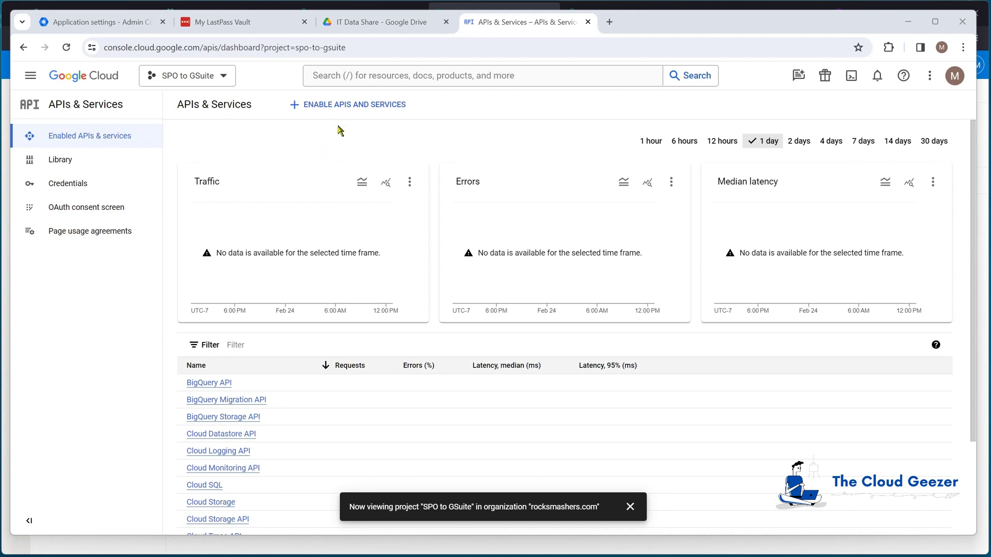
# Find Google Drive API in the API library and enable it for SPO to GSuite.
pyautogui.click(332, 107)
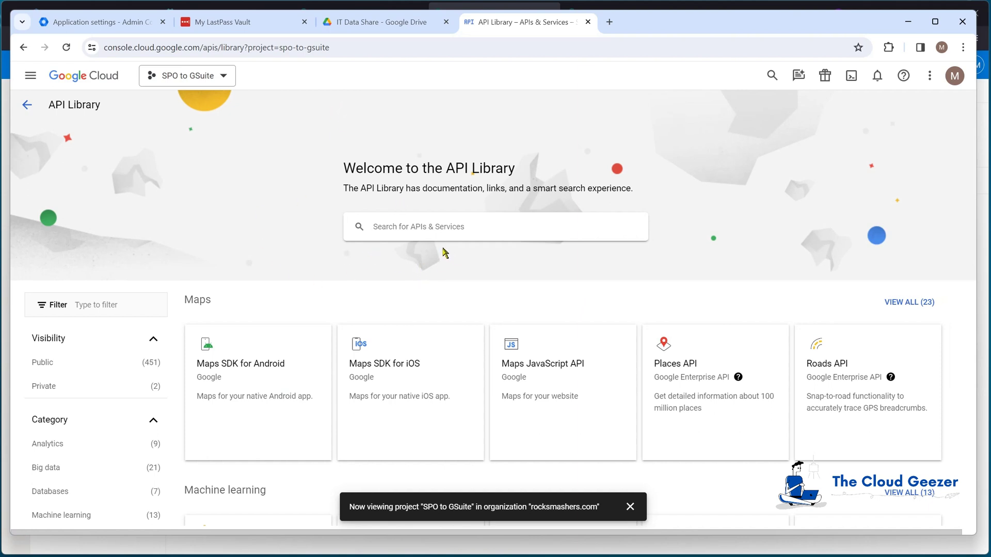
pyautogui.click(423, 226)
pyautogui.write('google drive')
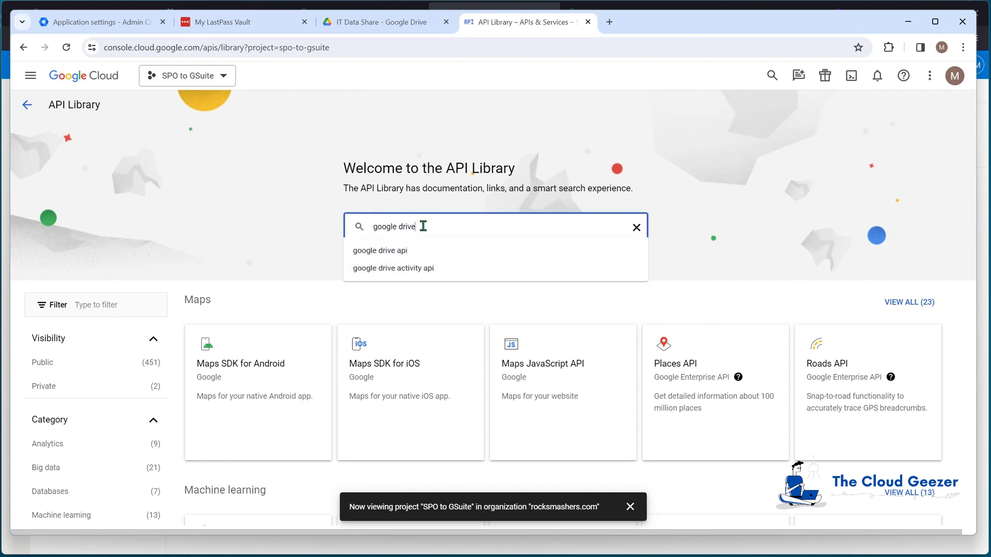
pyautogui.click(375, 251)
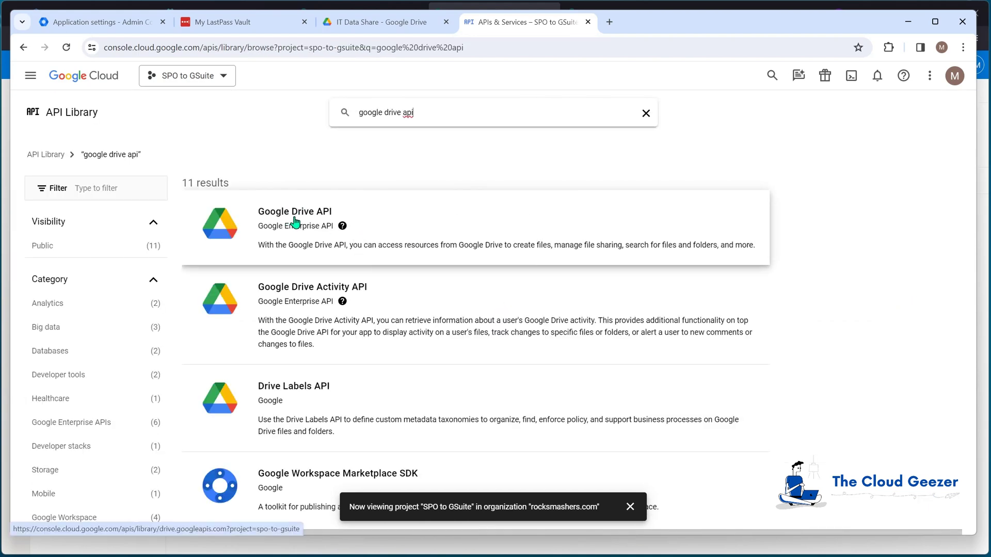
pyautogui.click(288, 219)
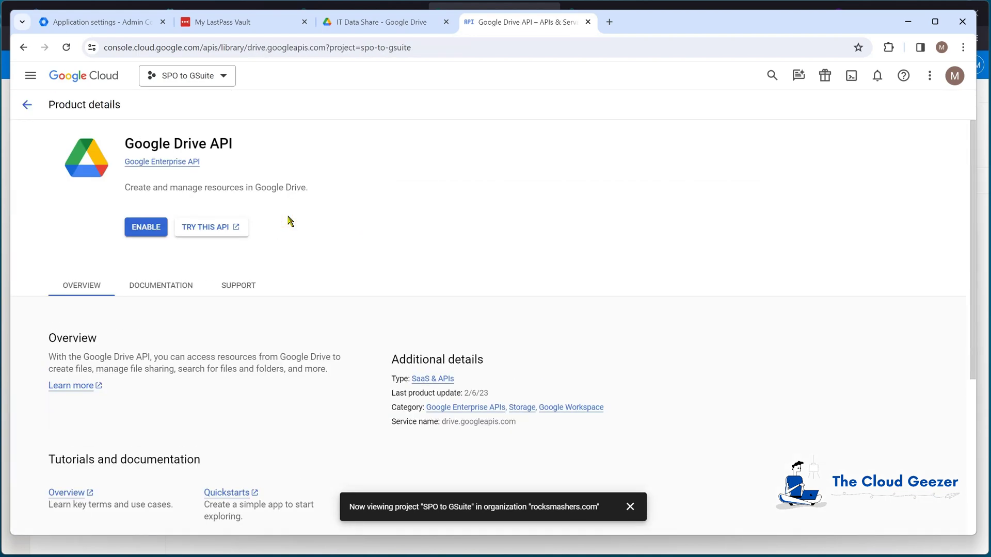
pyautogui.click(147, 229)
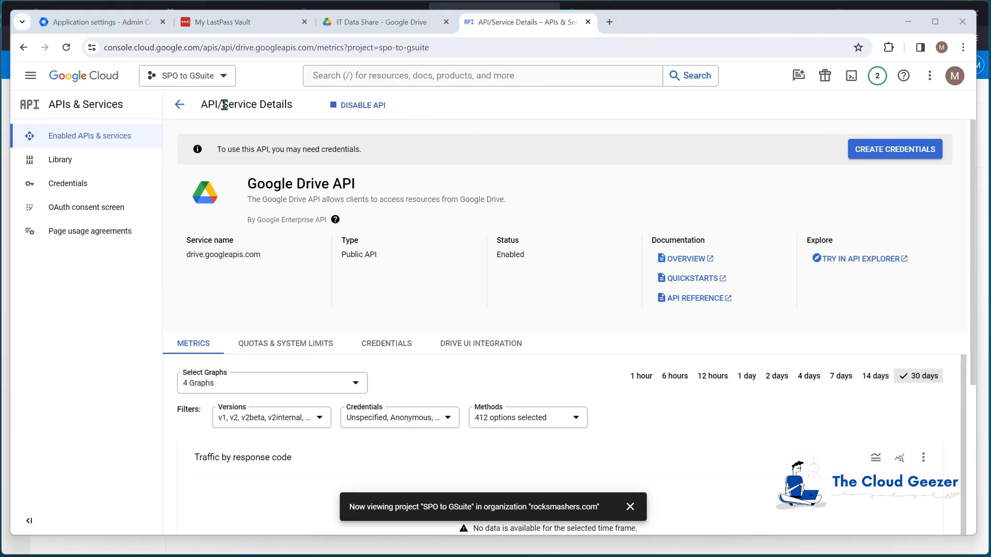
pyautogui.click(179, 104)
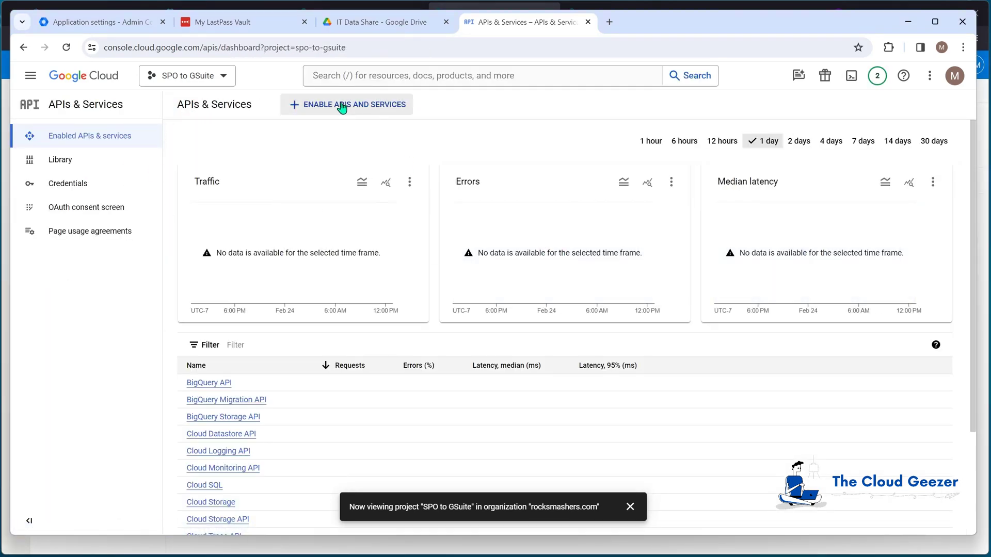
# Find Admin SDK API in the API library and enable it for the project.
pyautogui.click(343, 104)
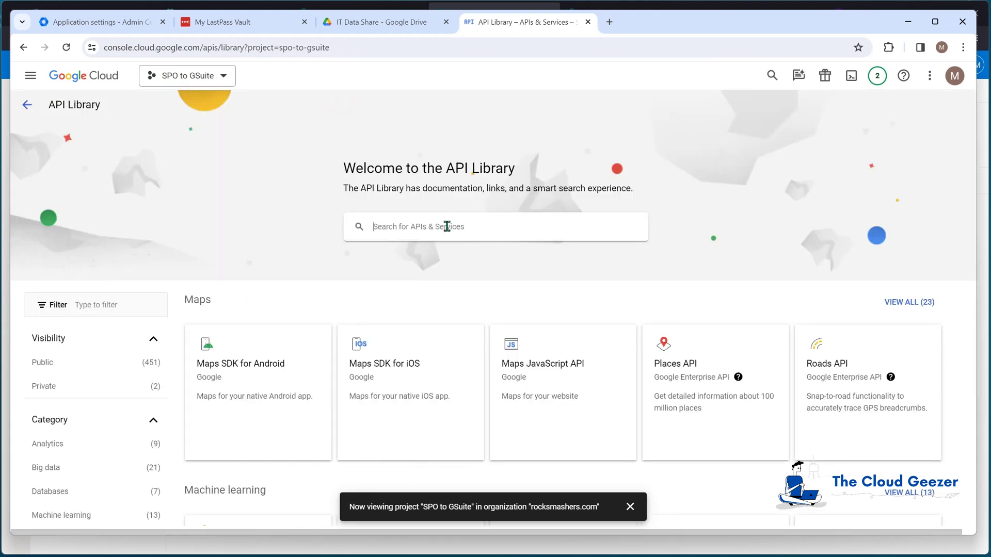
pyautogui.write('admin')
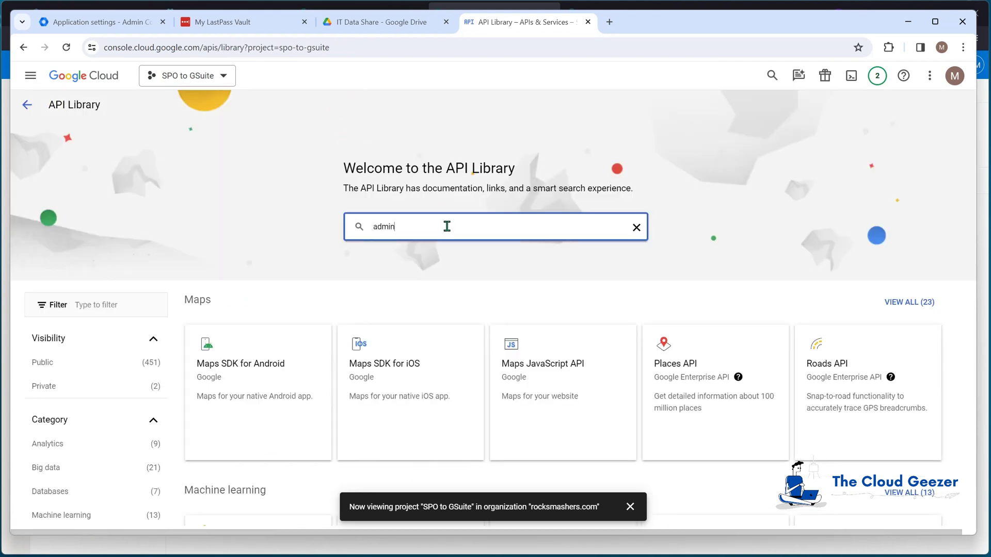
pyautogui.click(436, 252)
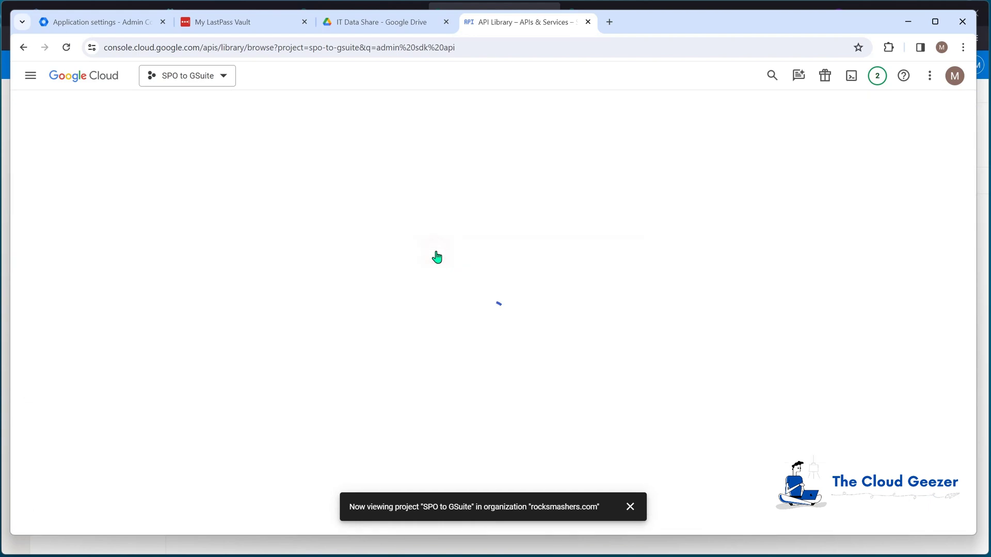
pyautogui.click(305, 220)
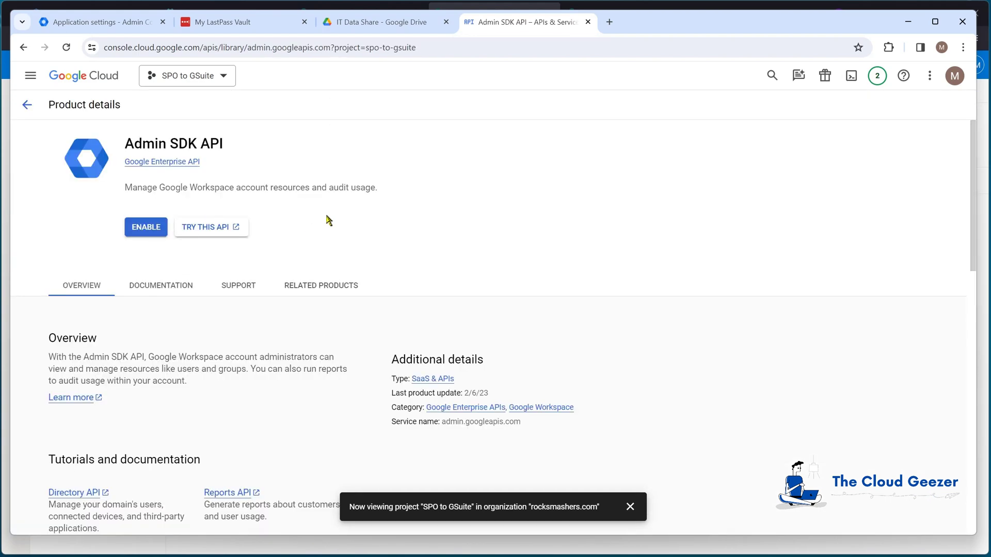
pyautogui.click(145, 227)
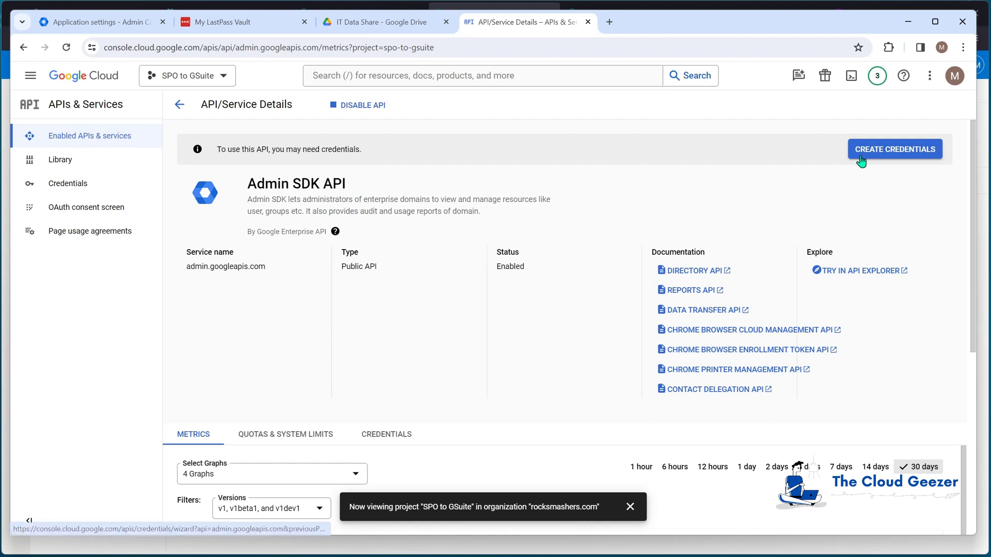
pyautogui.click(179, 104)
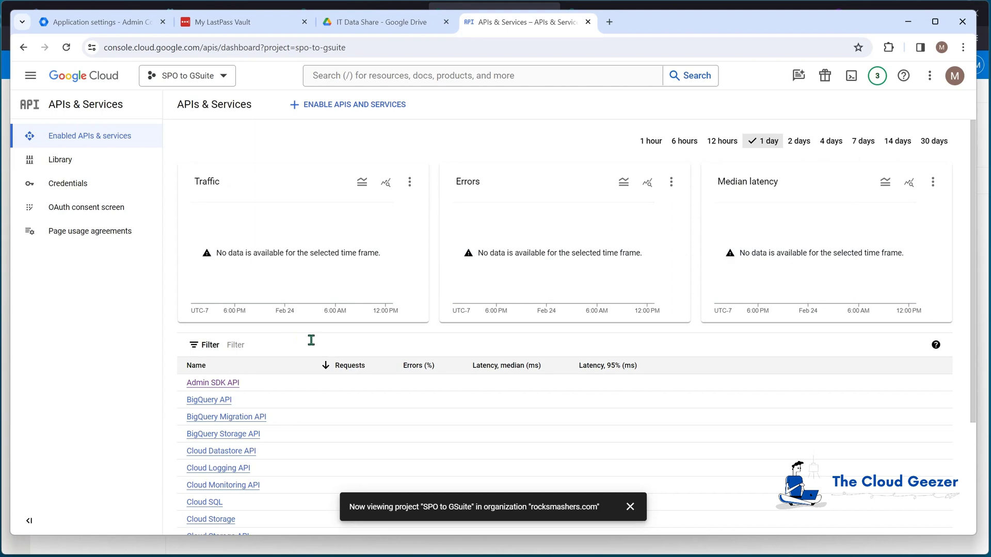
# Create service account MigWizSPOtoGSuite under IAM & Admin > Service Accounts with the Owner role.
pyautogui.click(31, 75)
pyautogui.moveTo(54, 257)
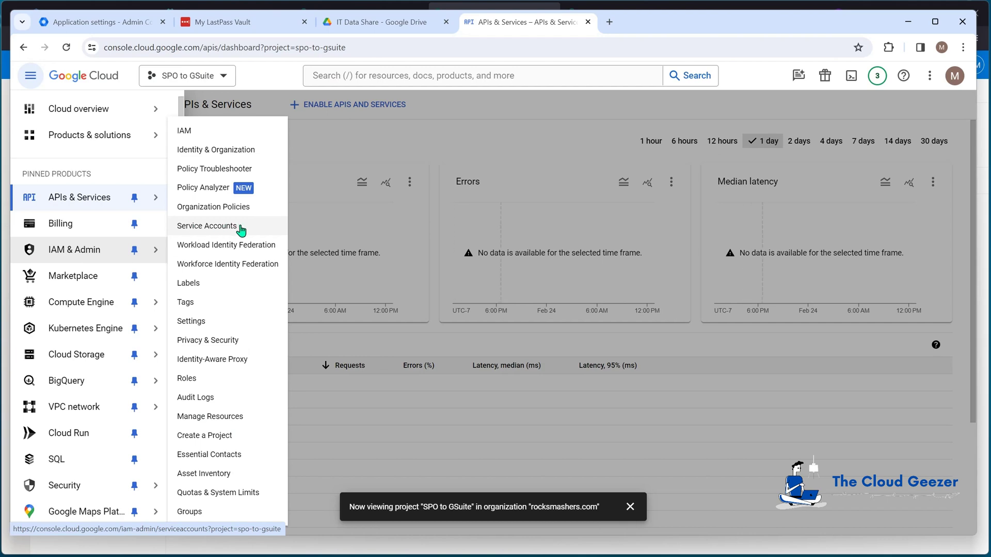
pyautogui.click(223, 227)
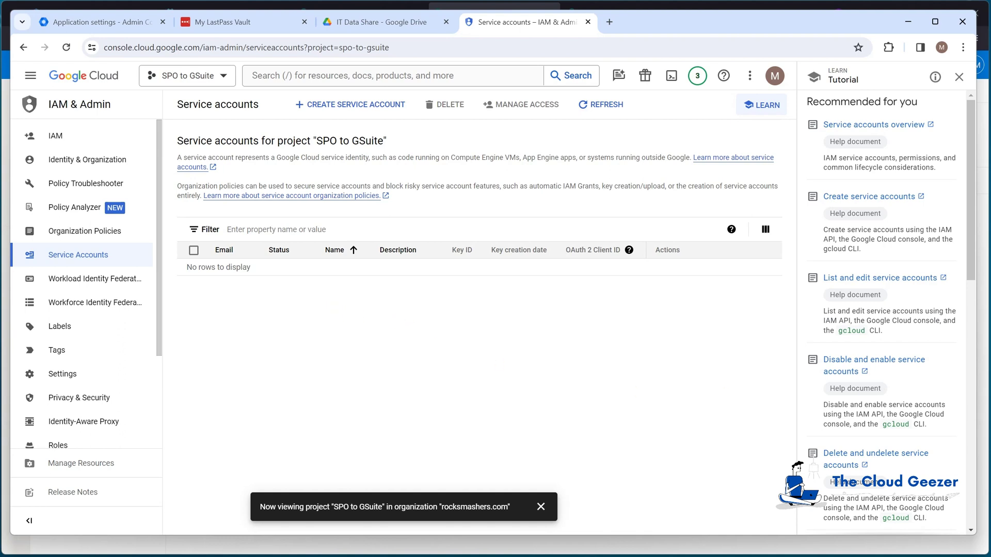
pyautogui.click(335, 109)
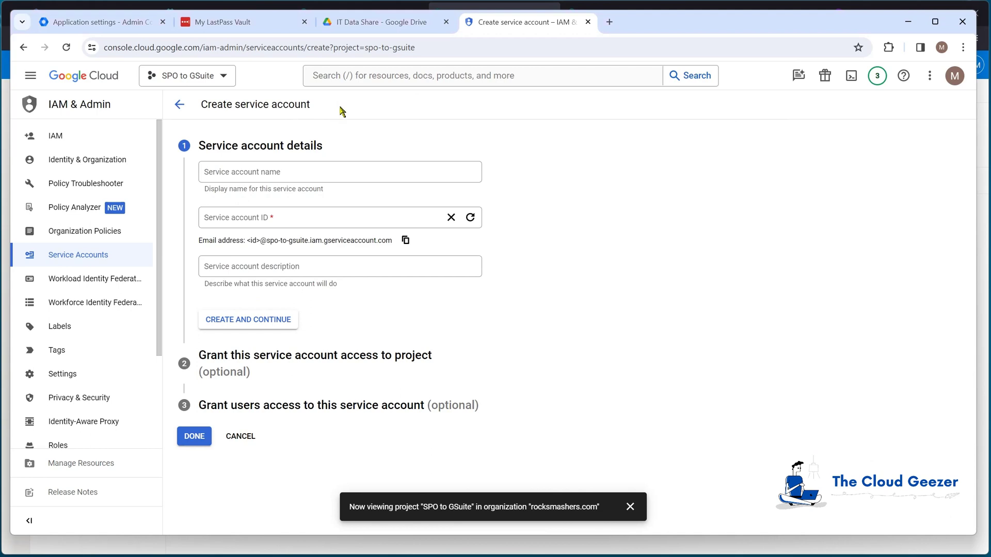
pyautogui.click(242, 173)
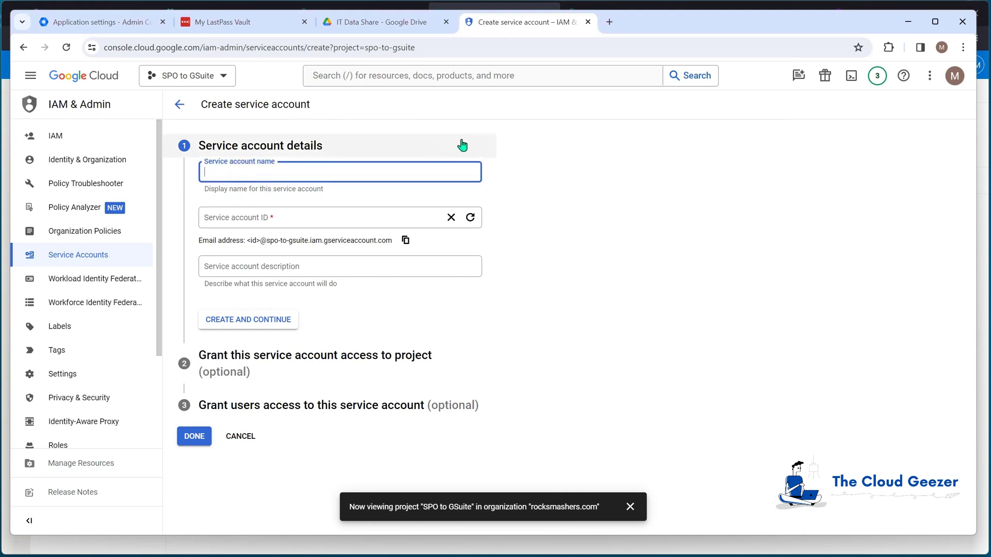
pyautogui.write('MigWizSPOtoGSuite')
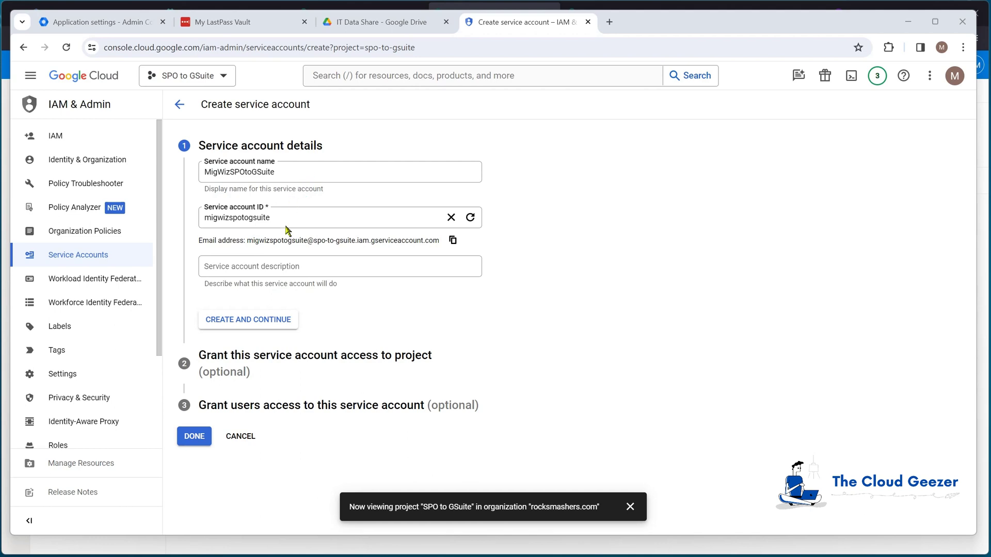
pyautogui.click(252, 320)
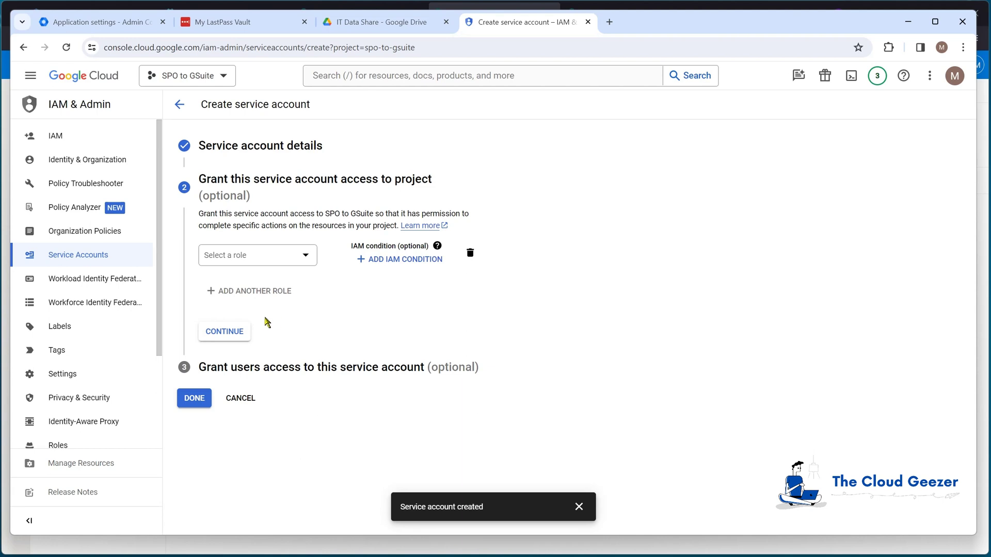
pyautogui.click(305, 255)
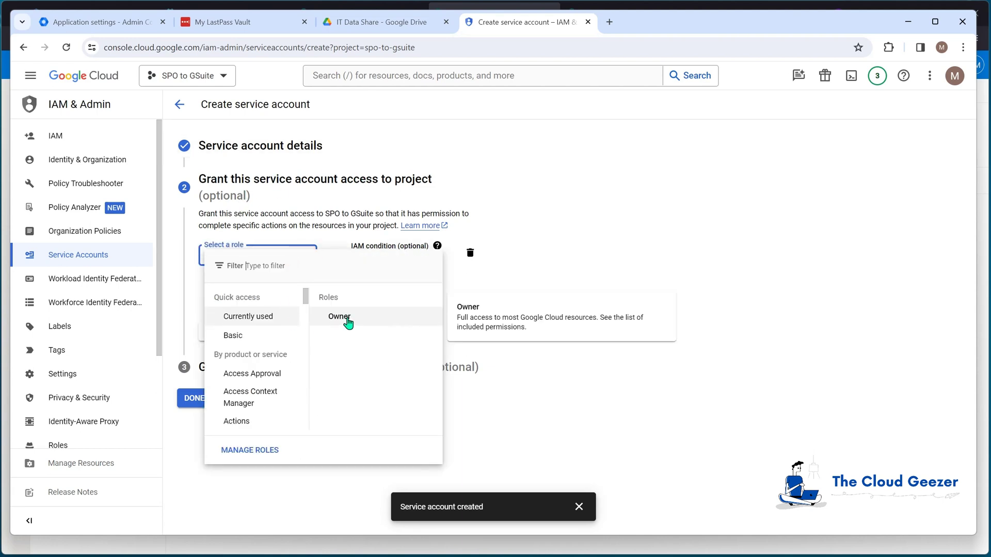
pyautogui.click(346, 317)
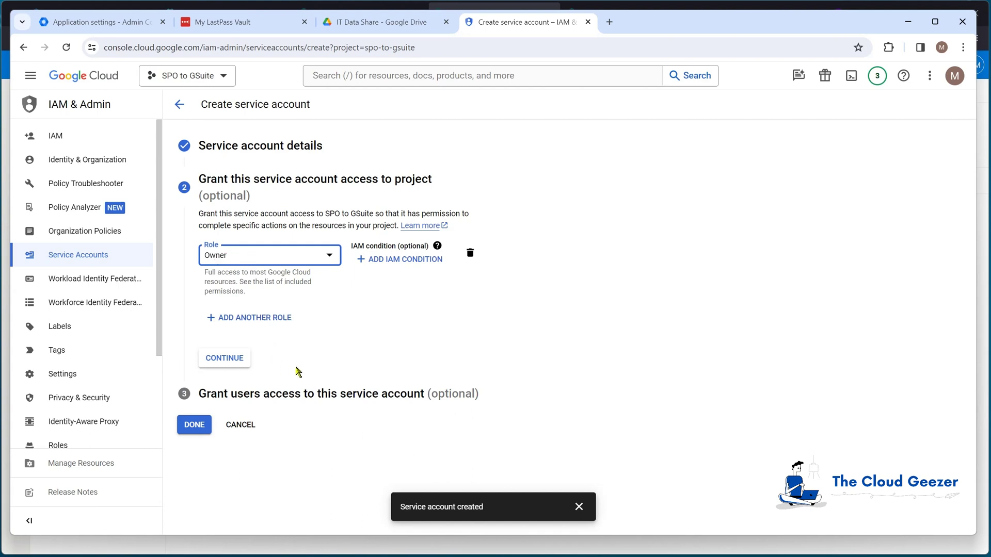
pyautogui.click(224, 359)
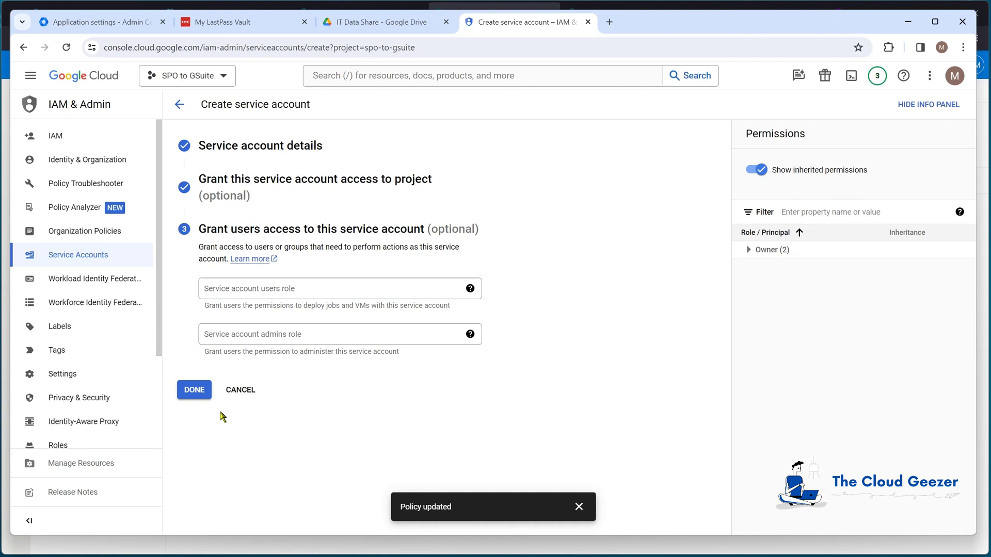
pyautogui.click(198, 392)
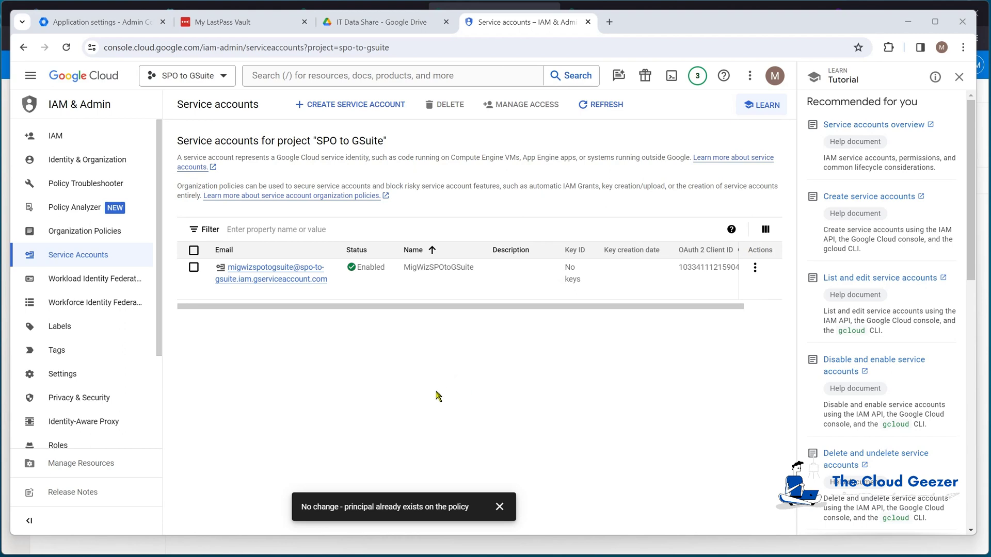
# Create and download a new JSON private key for MigWizSPOtoGSuite, then view its details.
pyautogui.click(756, 267)
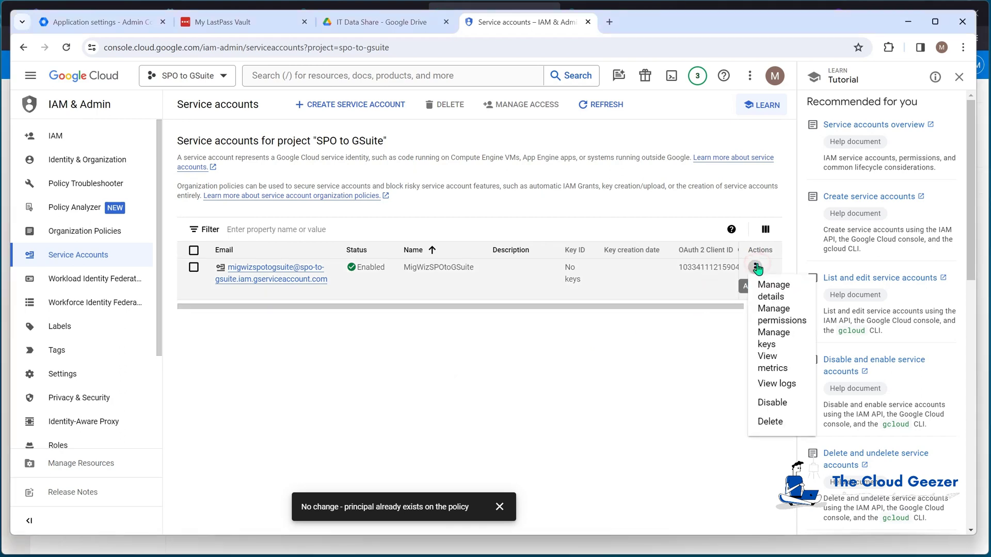
pyautogui.click(773, 337)
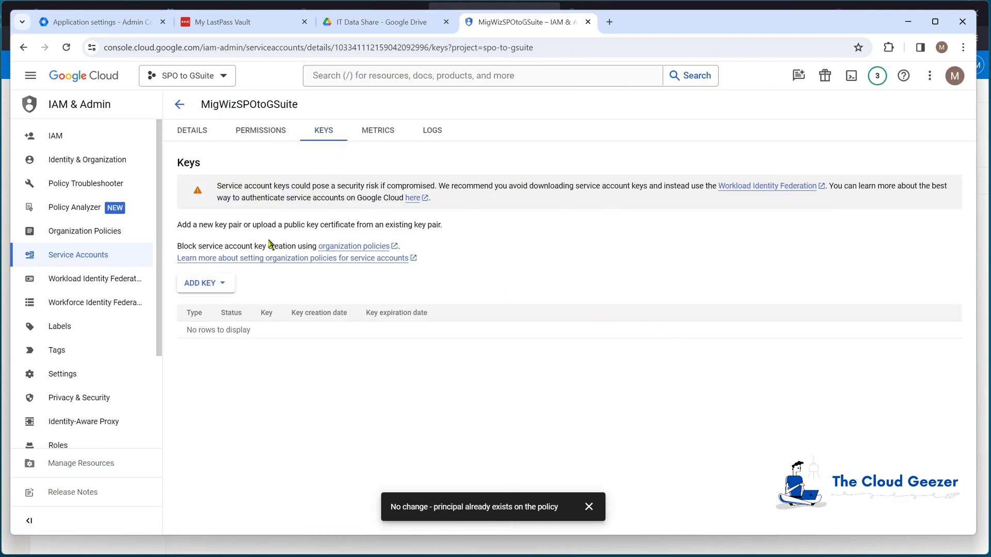
pyautogui.click(222, 284)
pyautogui.click(222, 308)
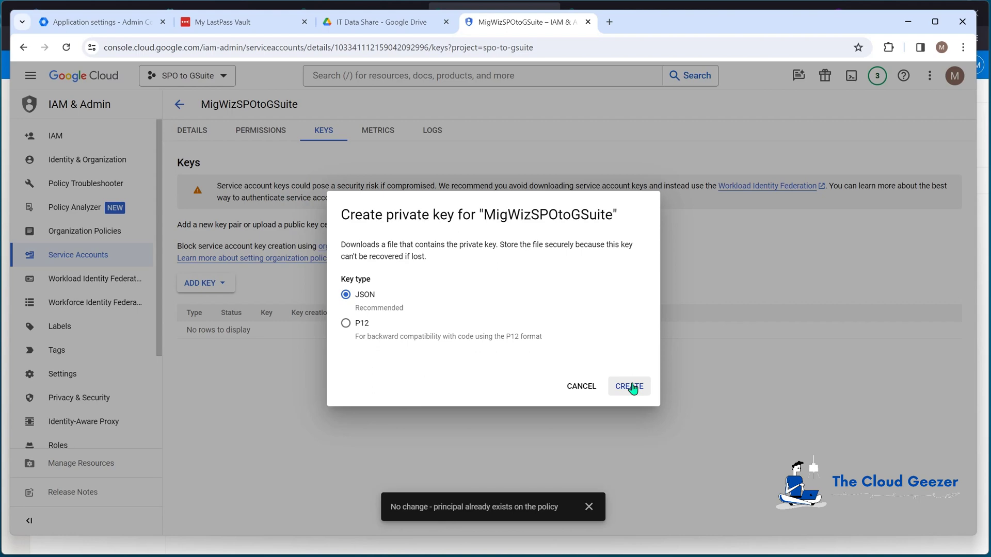
pyautogui.click(630, 387)
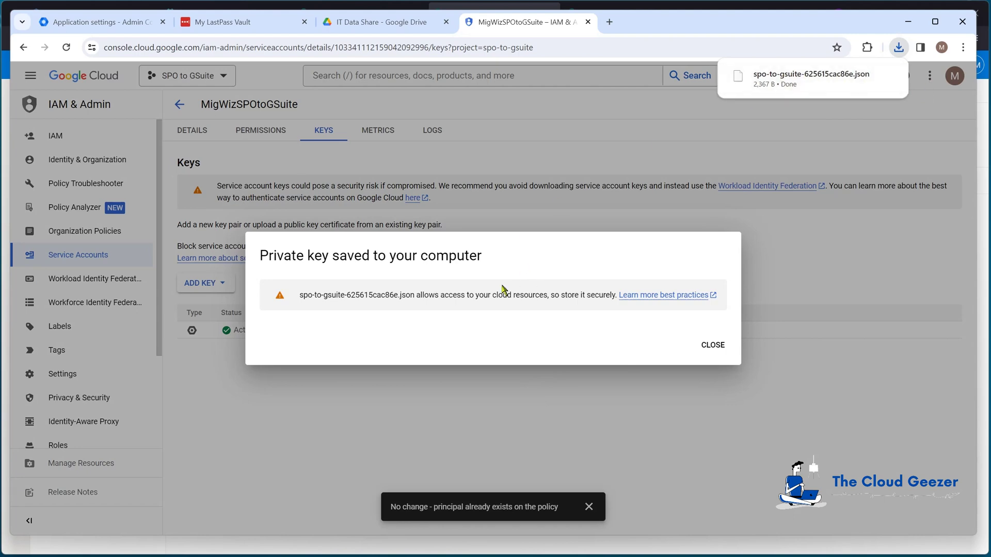
pyautogui.click(717, 347)
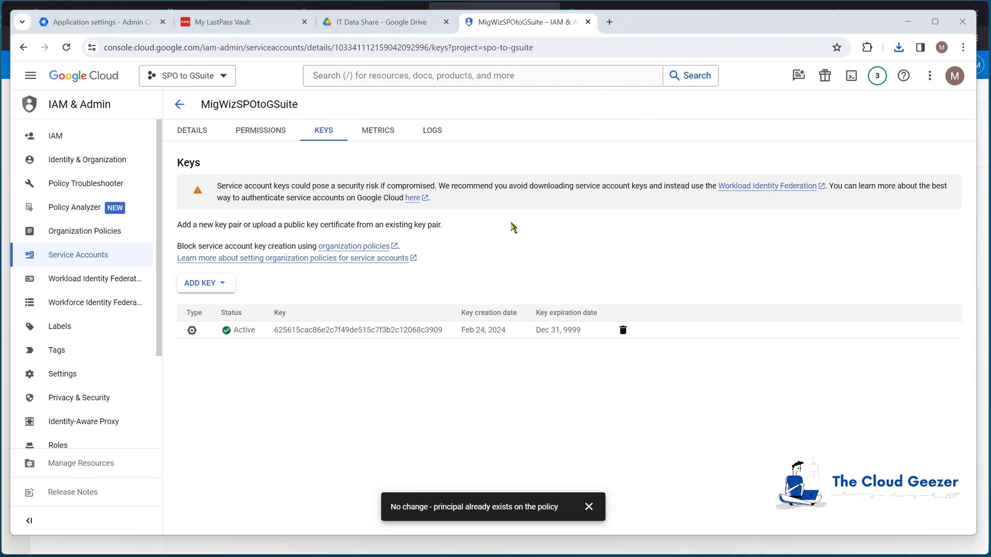
pyautogui.click(192, 131)
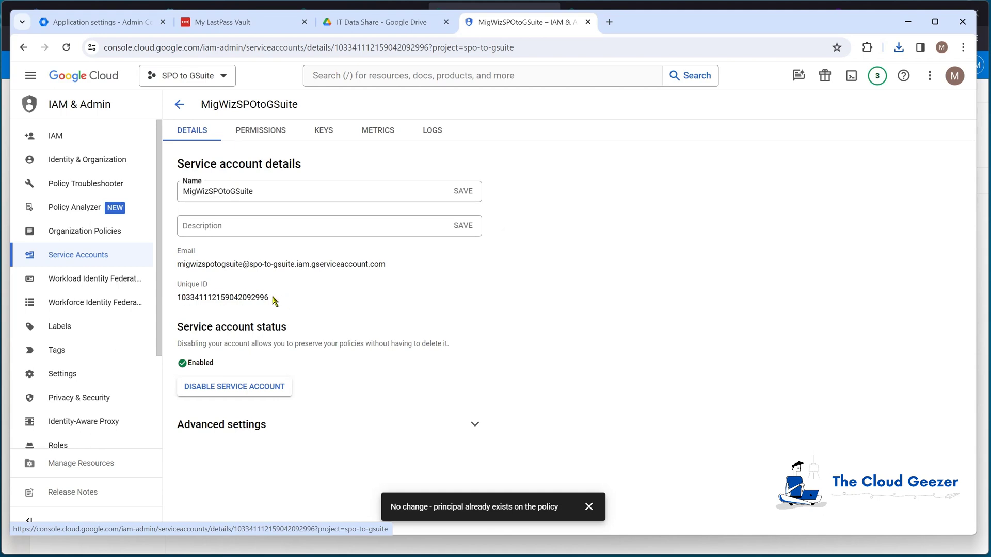
# Copy the service account's Unique ID from its details page.
pyautogui.moveTo(178, 297); pyautogui.dragTo(271, 302)
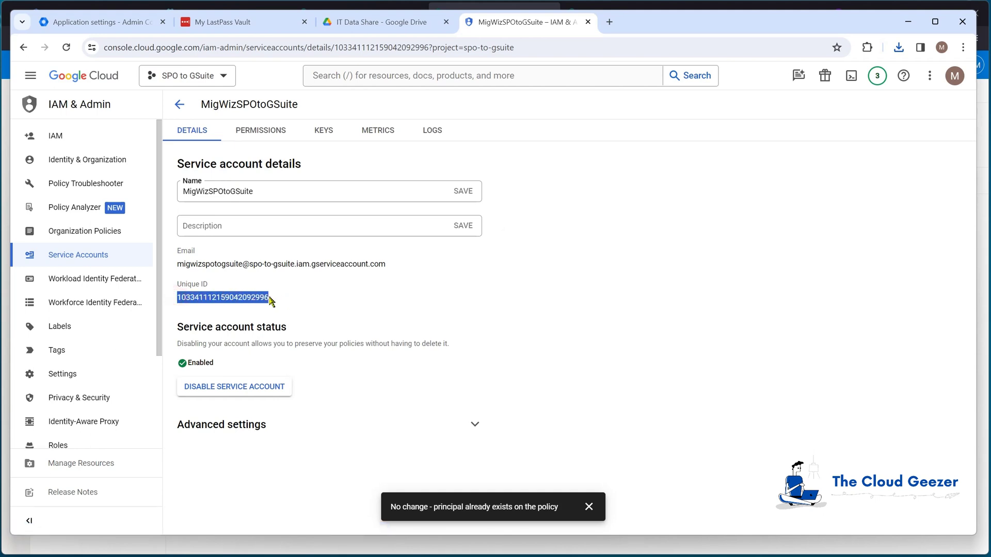
pyautogui.rightClick(259, 297)
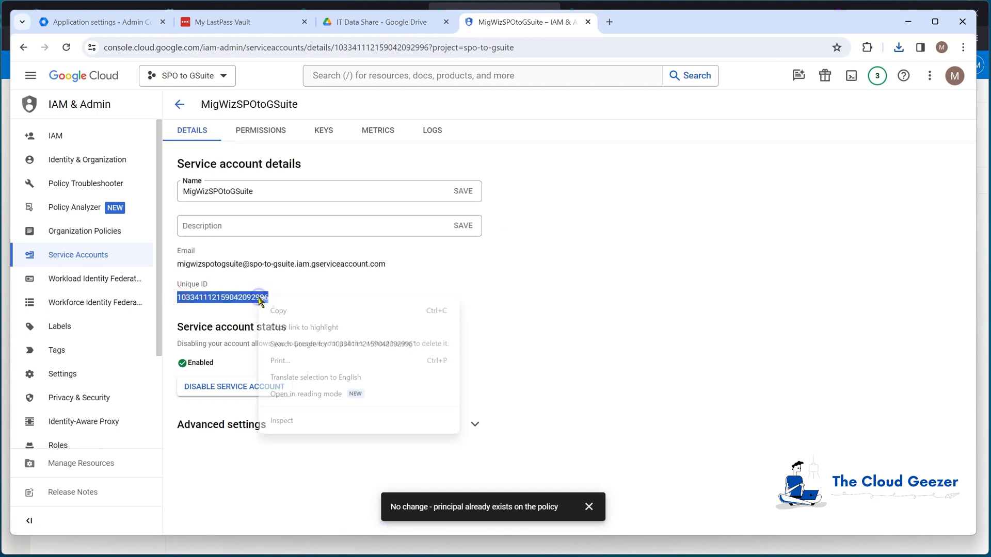
pyautogui.click(299, 311)
pyautogui.click(308, 298)
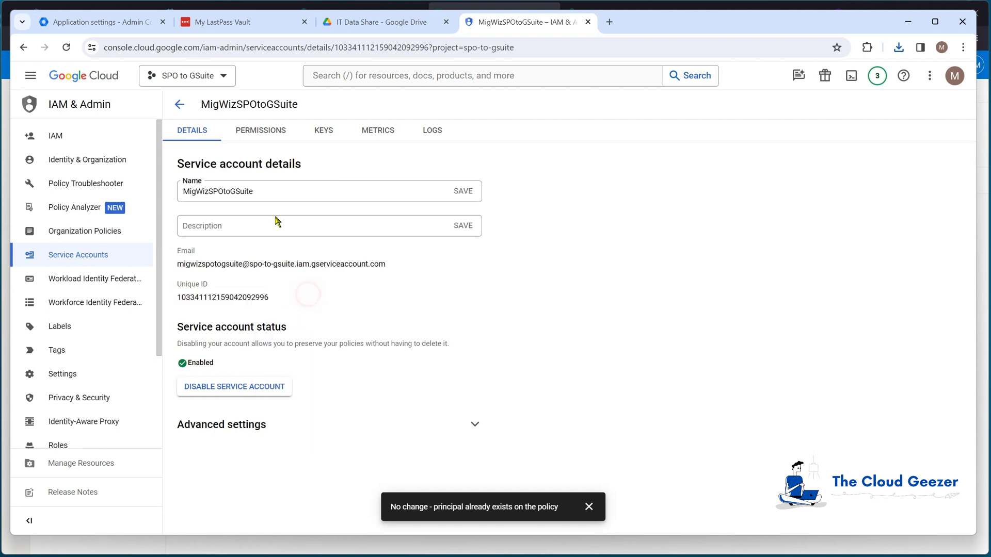
# Back on the Service accounts list, copy MigWizSPOtoGSuite's OAuth 2 Client ID.
pyautogui.click(179, 105)
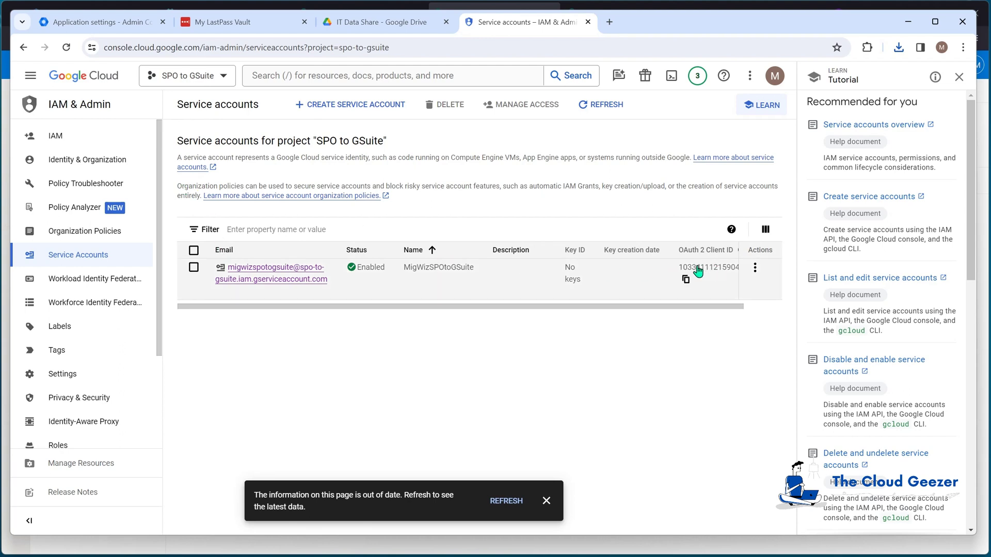
pyautogui.moveTo(689, 284)
pyautogui.click(687, 281)
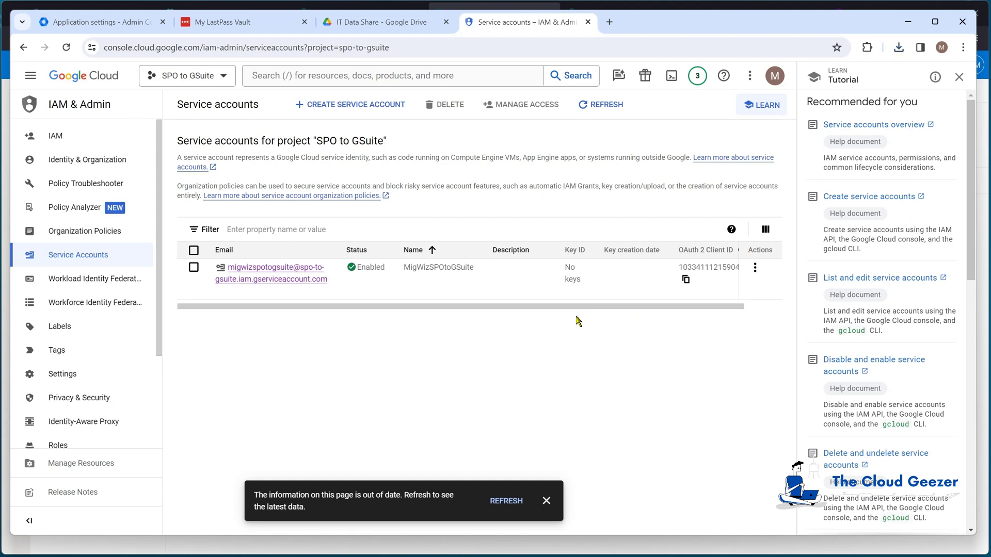
pyautogui.click(685, 280)
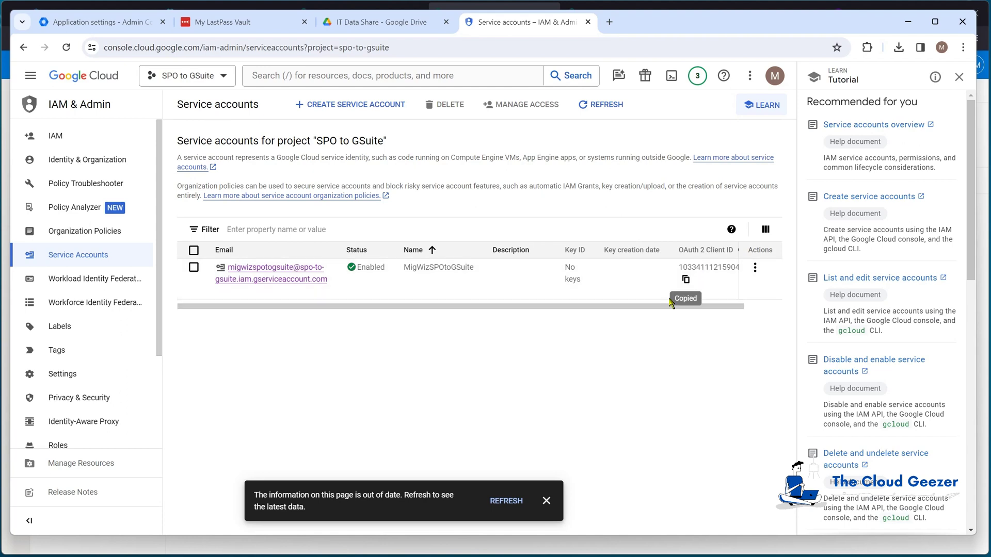
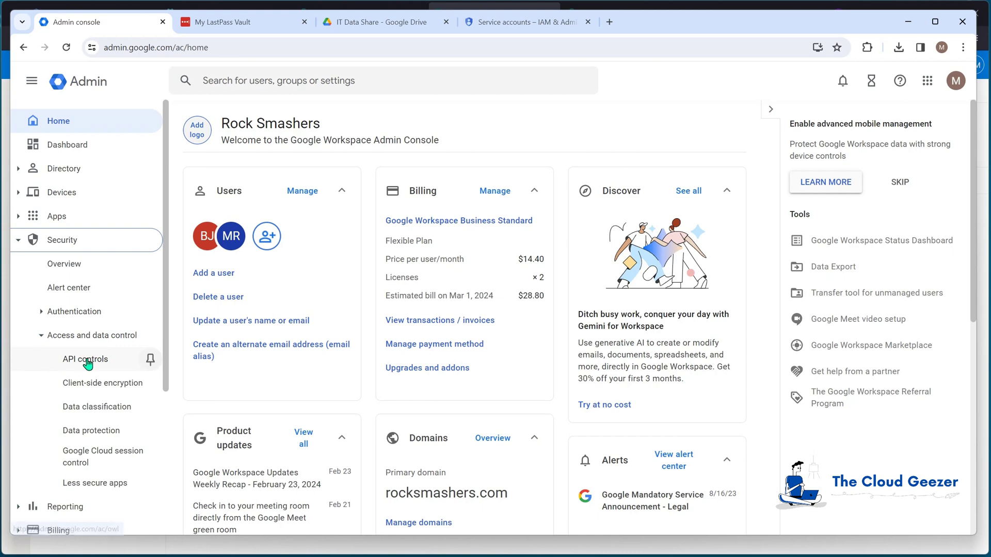
# Go from API controls to the Domain-wide Delegation page listing the four registered API clients.
pyautogui.click(89, 362)
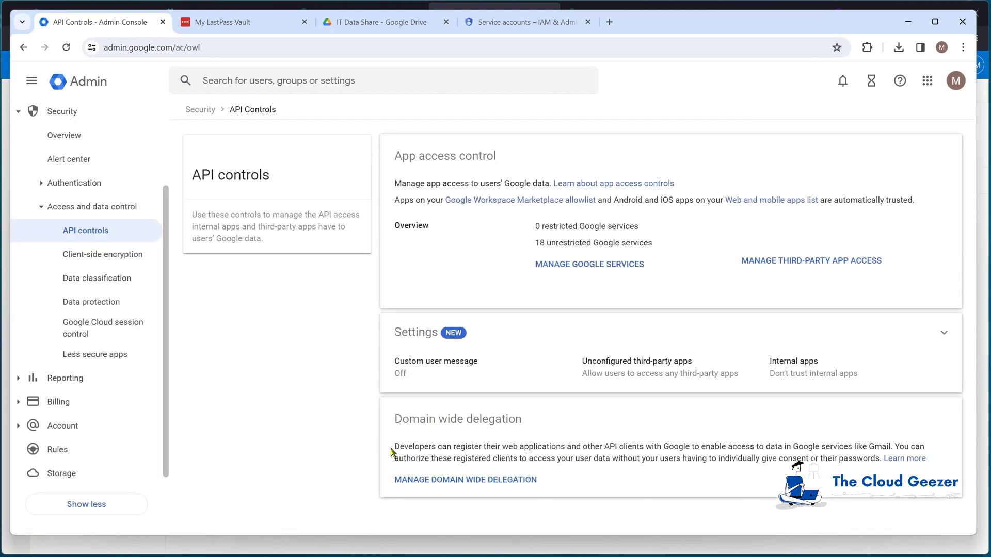
pyautogui.click(479, 484)
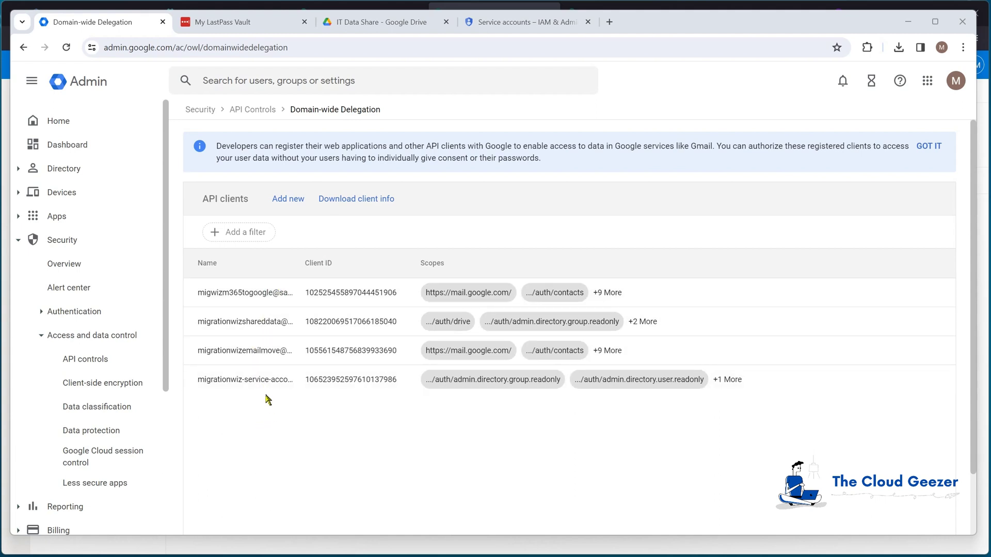
# Add a new API client with the service account's client ID, then bring up the Notepad scope list.
pyautogui.click(287, 201)
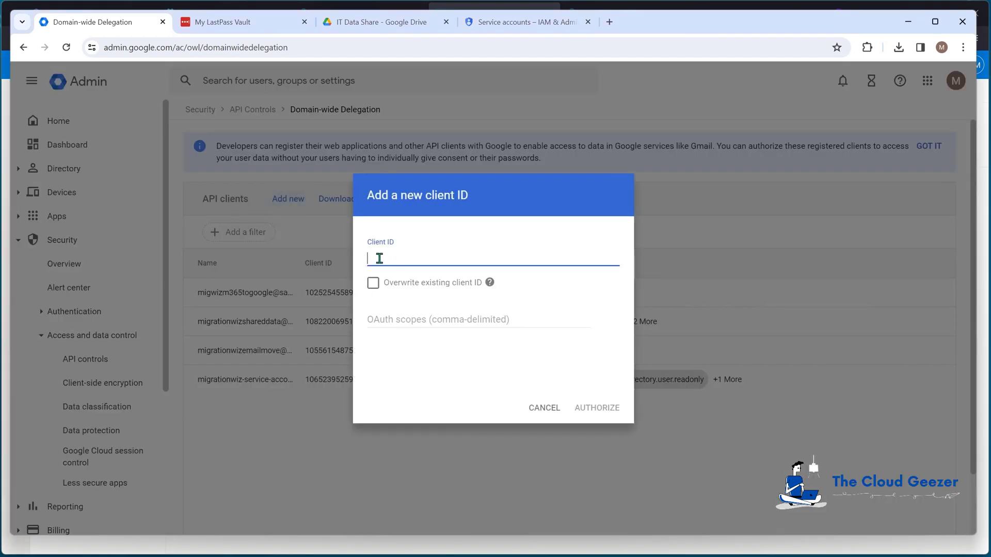
pyautogui.hotkey('ctrl', 'v')
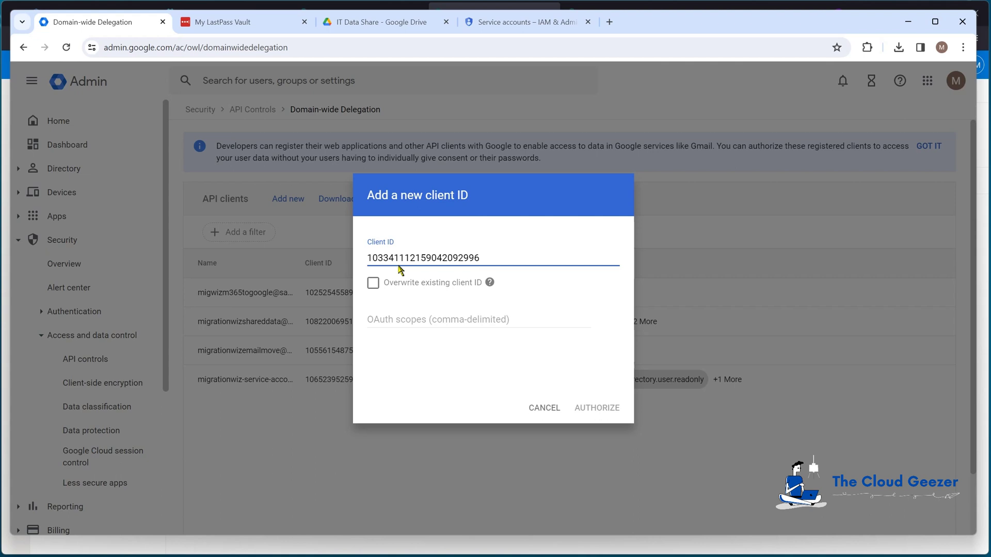
pyautogui.click(401, 316)
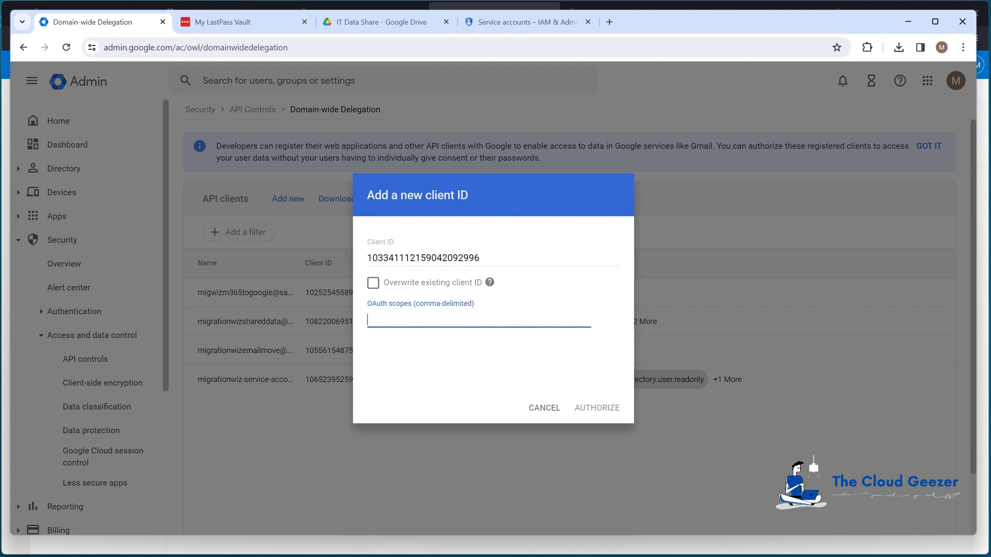
pyautogui.hotkey('alt', 'Tab')
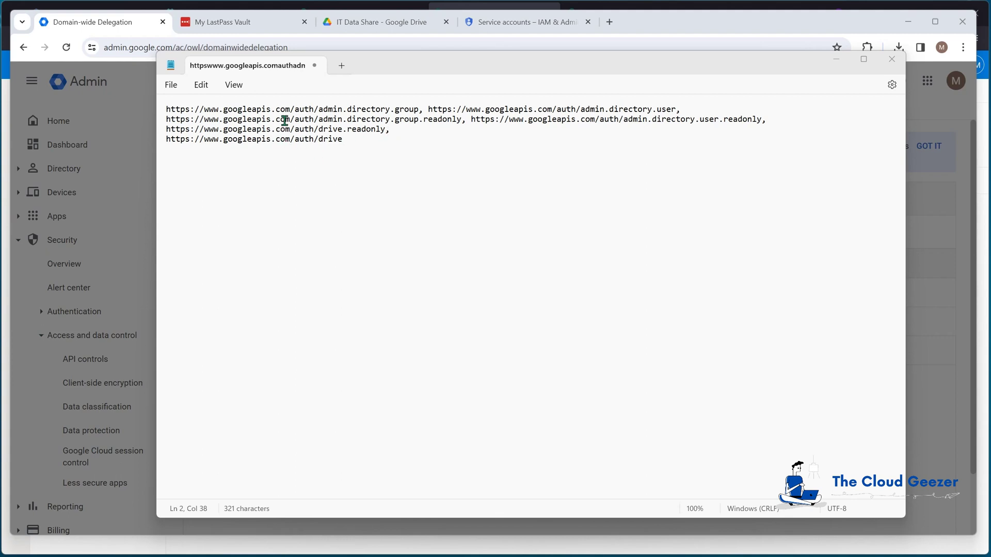
# Select and copy the six comma-separated Google directory and Drive scope URLs from Notepad.
pyautogui.moveTo(344, 139); pyautogui.dragTo(158, 103)
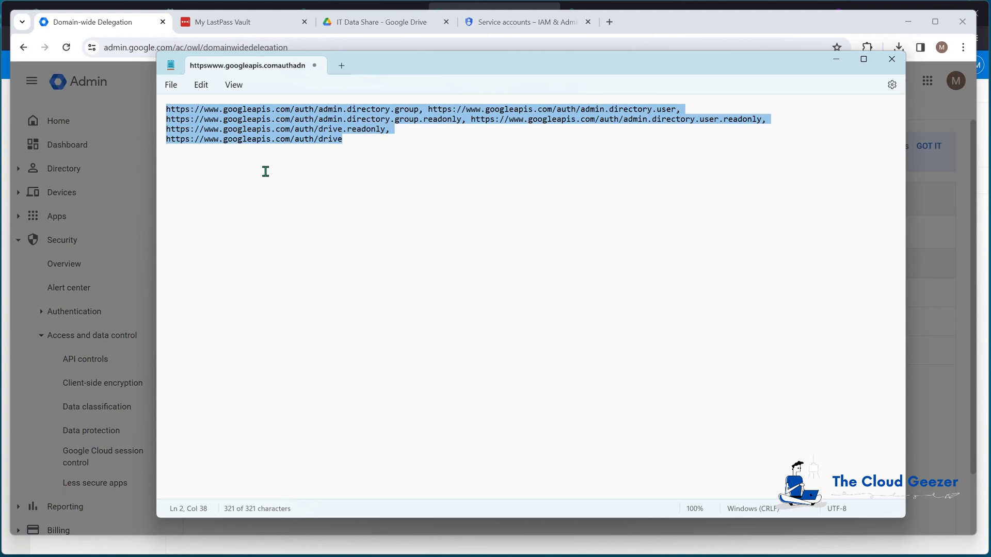
pyautogui.click(841, 64)
# Paste the six OAuth scopes into the new client and authorize it.
pyautogui.click(428, 319)
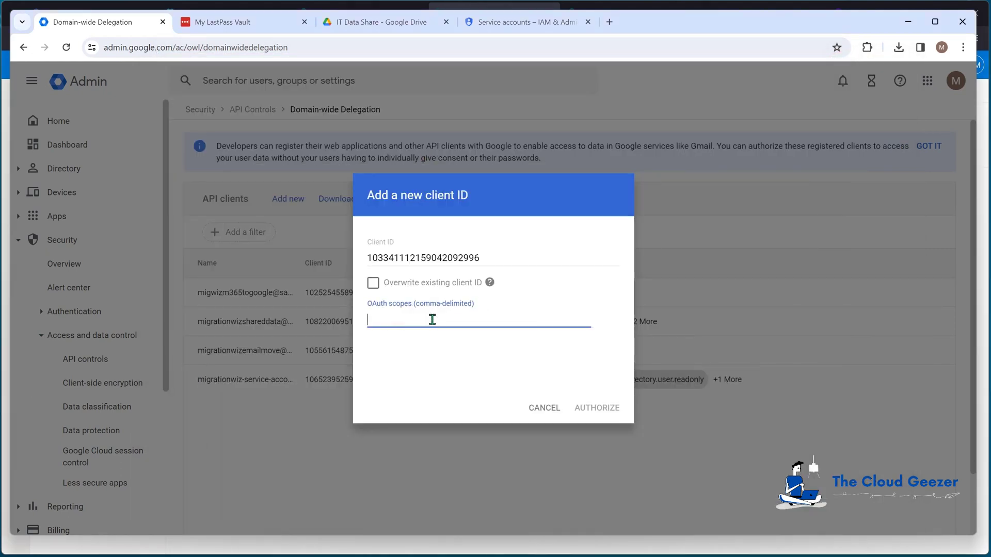
pyautogui.hotkey('ctrl', 'v')
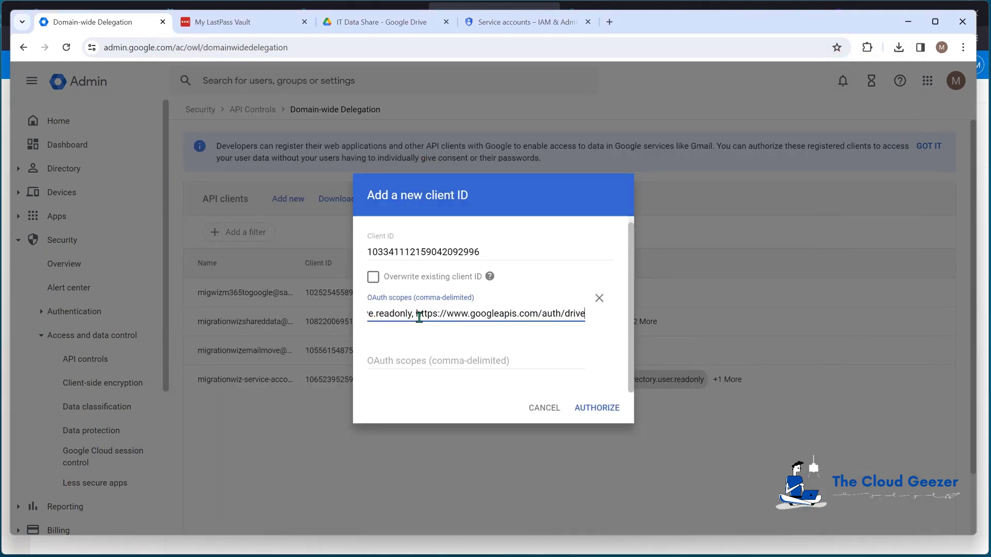
pyautogui.click(600, 409)
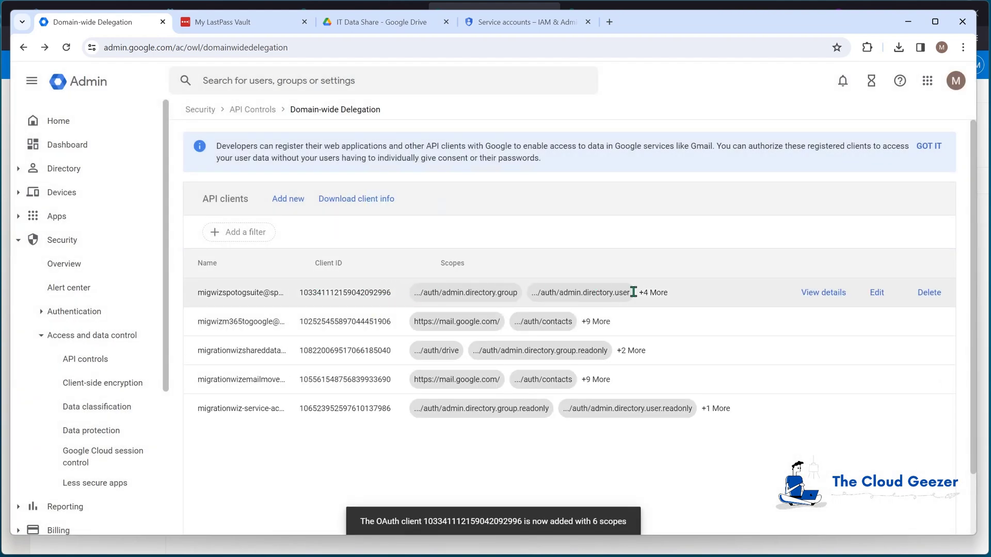
# Check the new client's ID and scopes in its details, then return to the Admin console home.
pyautogui.click(835, 293)
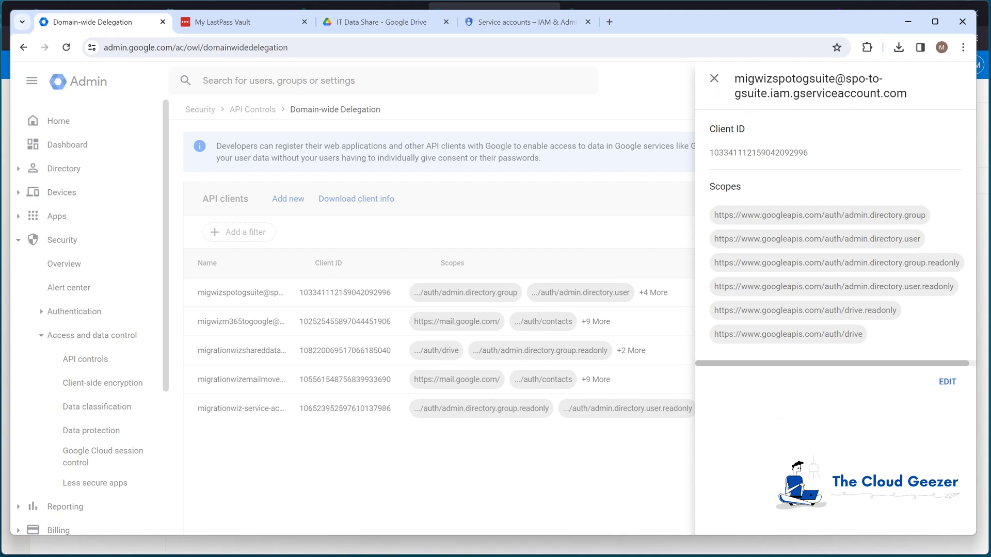
pyautogui.click(714, 78)
pyautogui.click(68, 124)
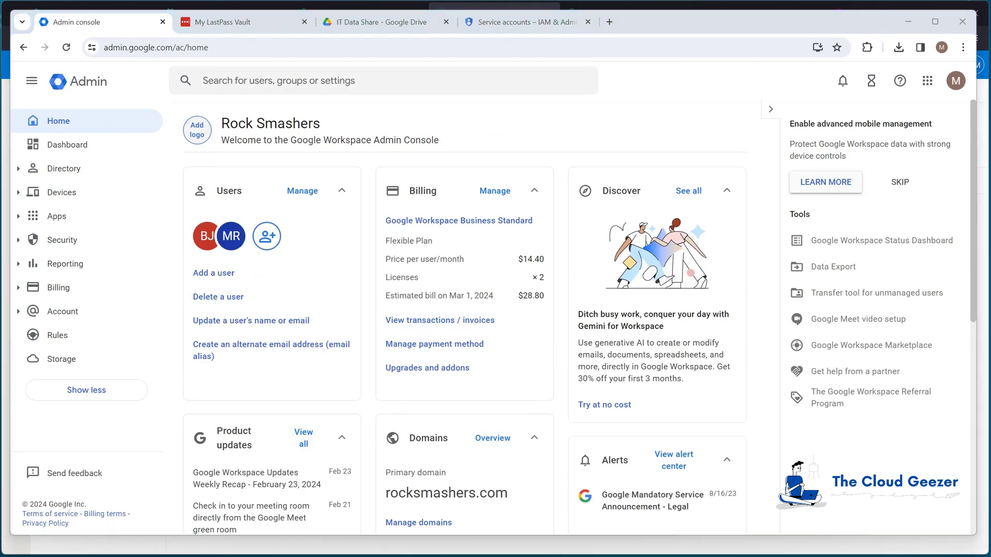
pyautogui.click(376, 22)
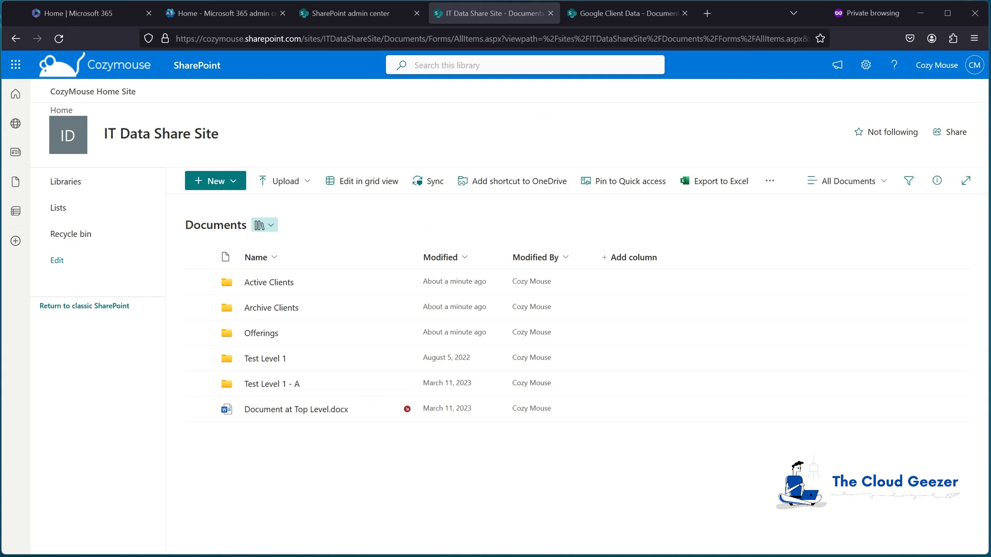
# Add the 'mig' migration service account as a site admin of IT Data Share Site.
pyautogui.click(364, 16)
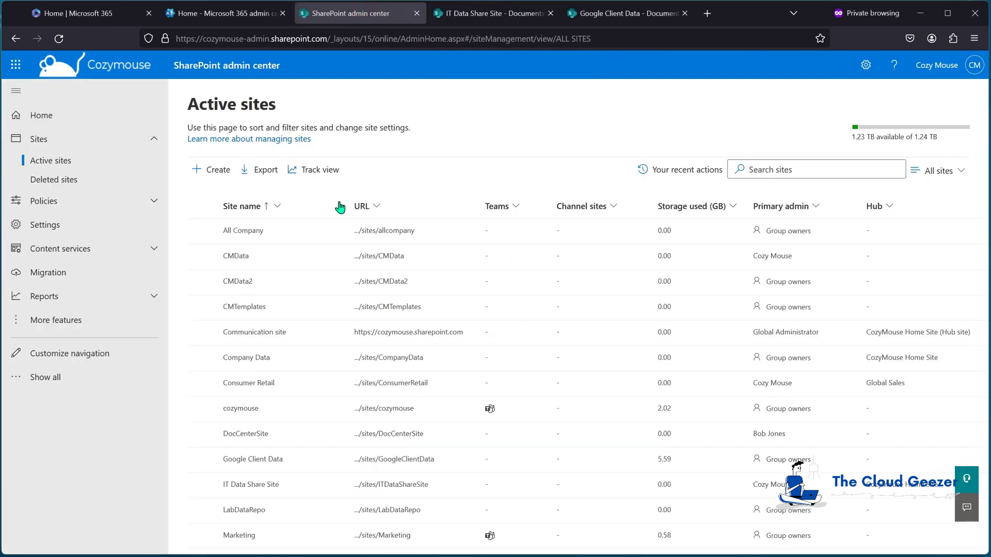
pyautogui.click(273, 487)
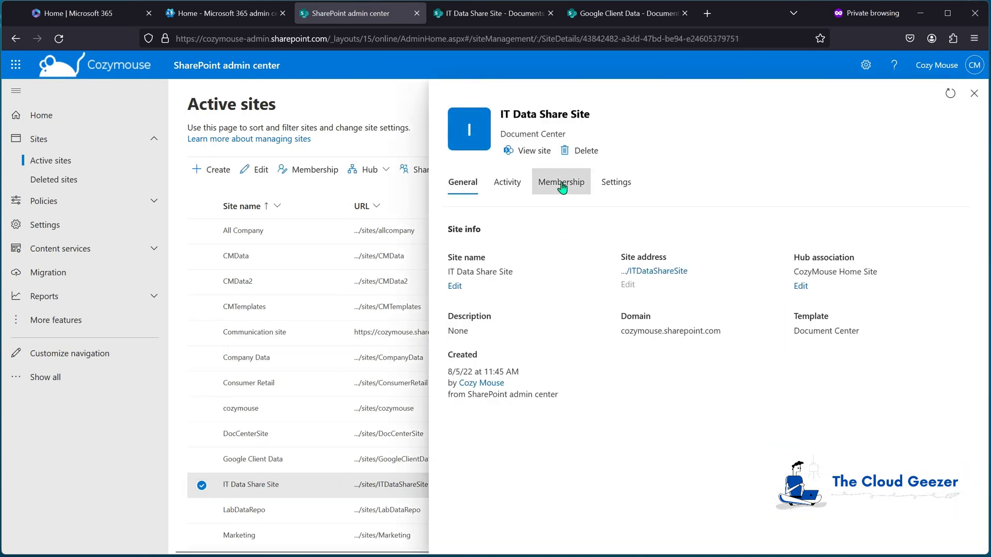
pyautogui.click(562, 186)
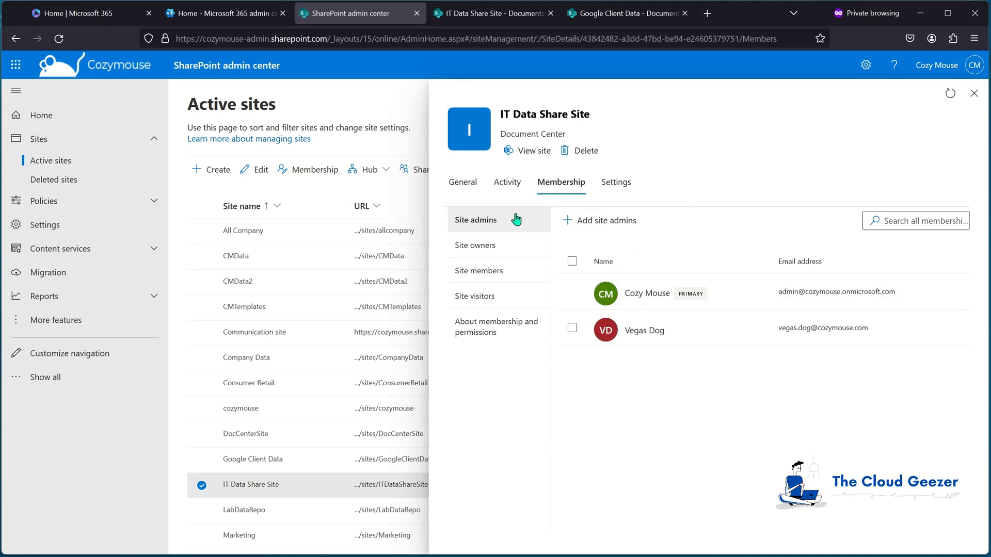
pyautogui.click(608, 219)
pyautogui.click(608, 219)
pyautogui.write('migw')
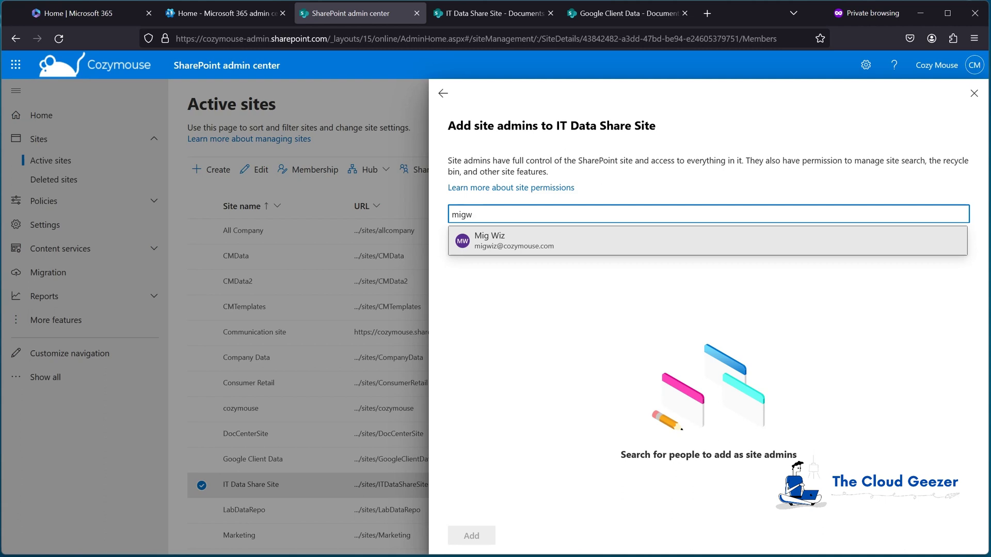
pyautogui.click(517, 238)
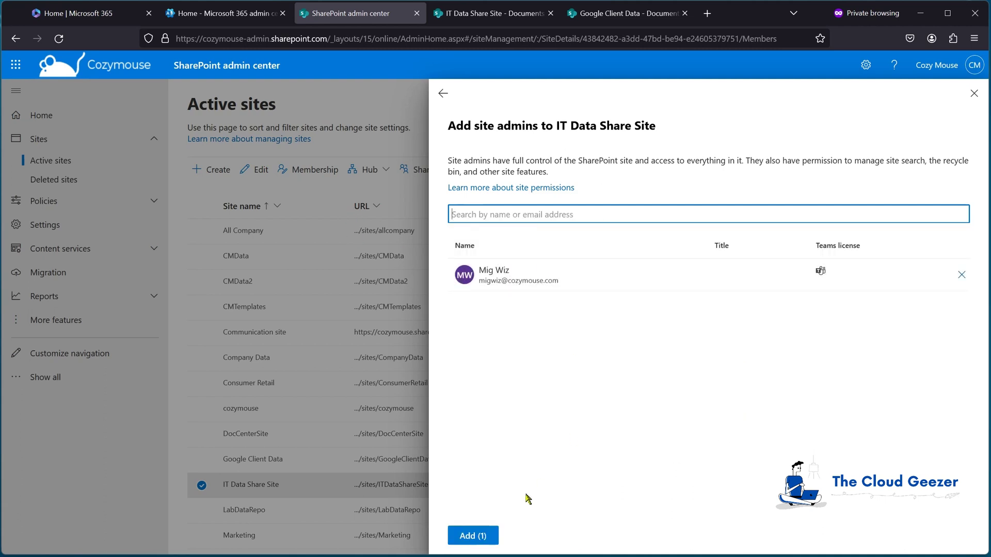
pyautogui.click(473, 537)
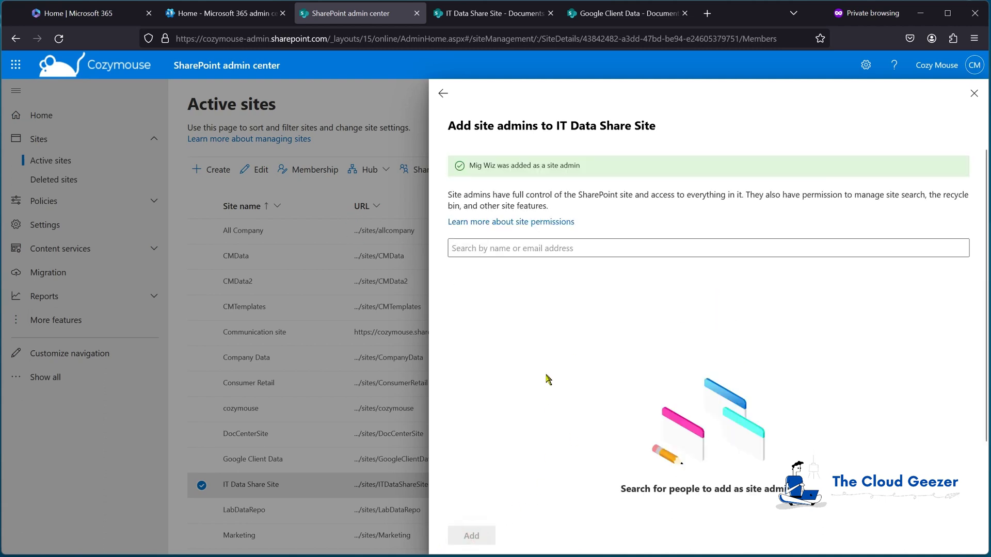
pyautogui.click(974, 93)
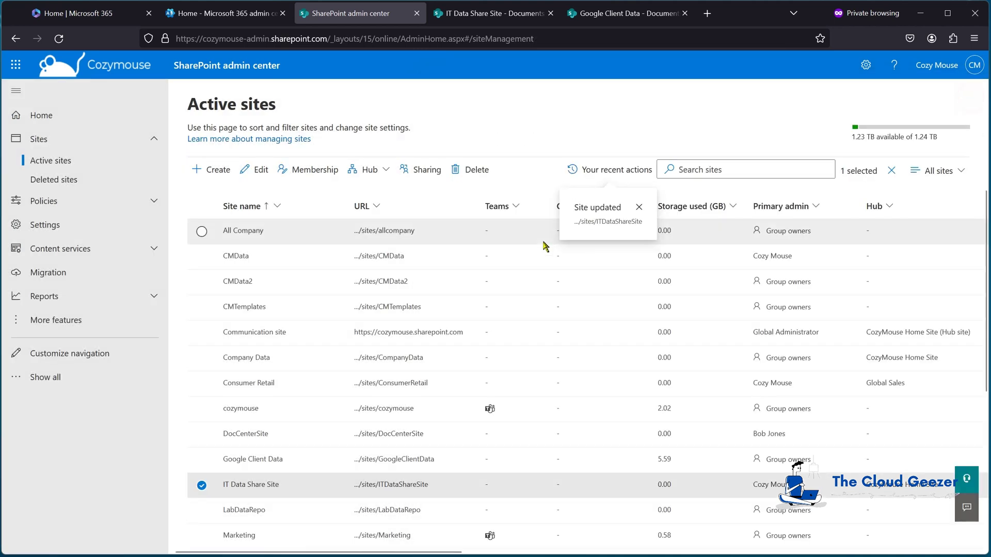
# Clear the IT Data Share Site selection and reload the Active sites list.
pyautogui.click(201, 485)
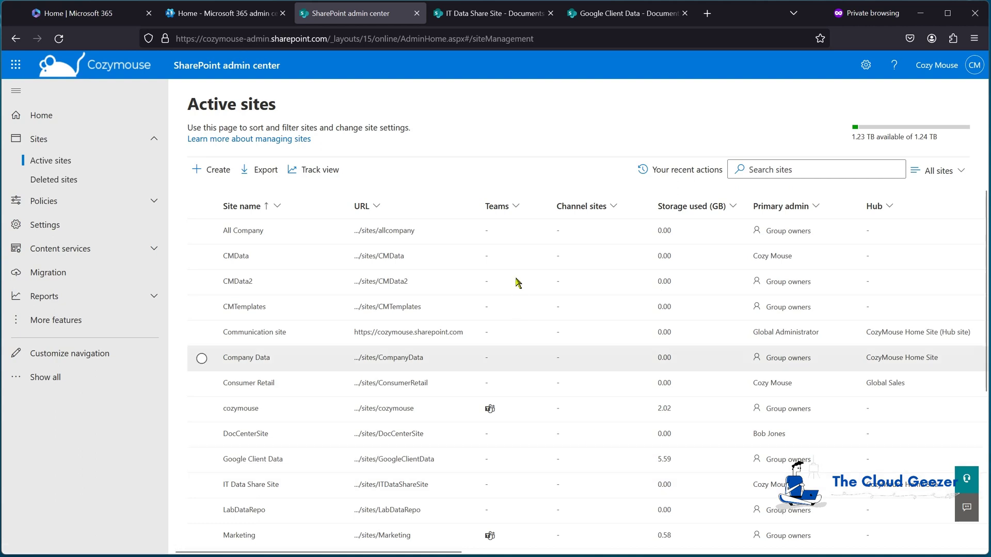
pyautogui.click(491, 39)
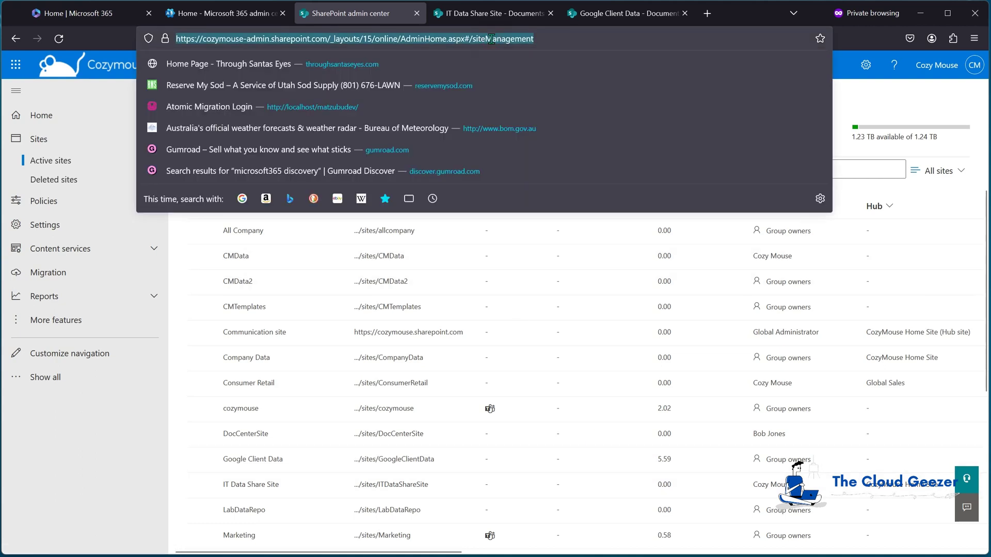
pyautogui.press('Escape')
pyautogui.press('F5')
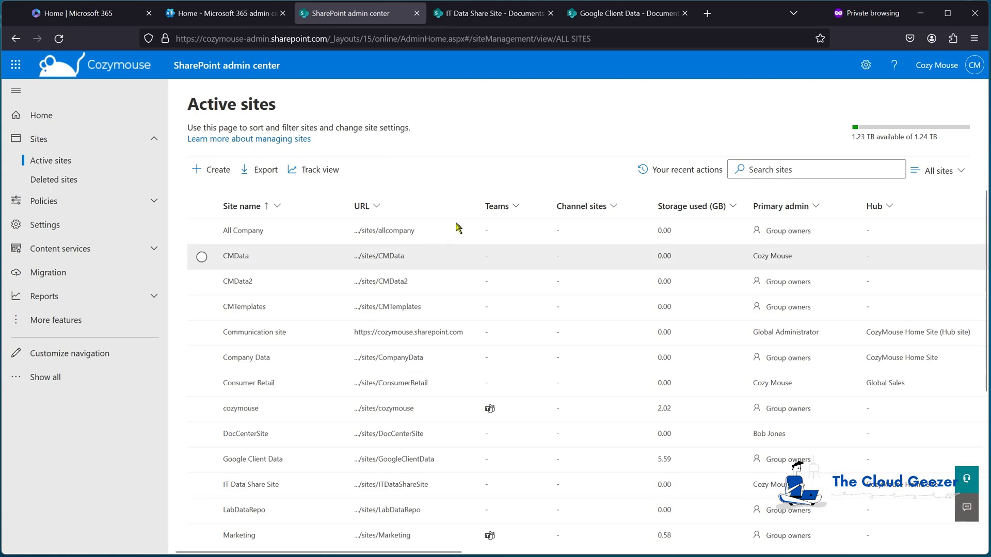
pyautogui.click(513, 18)
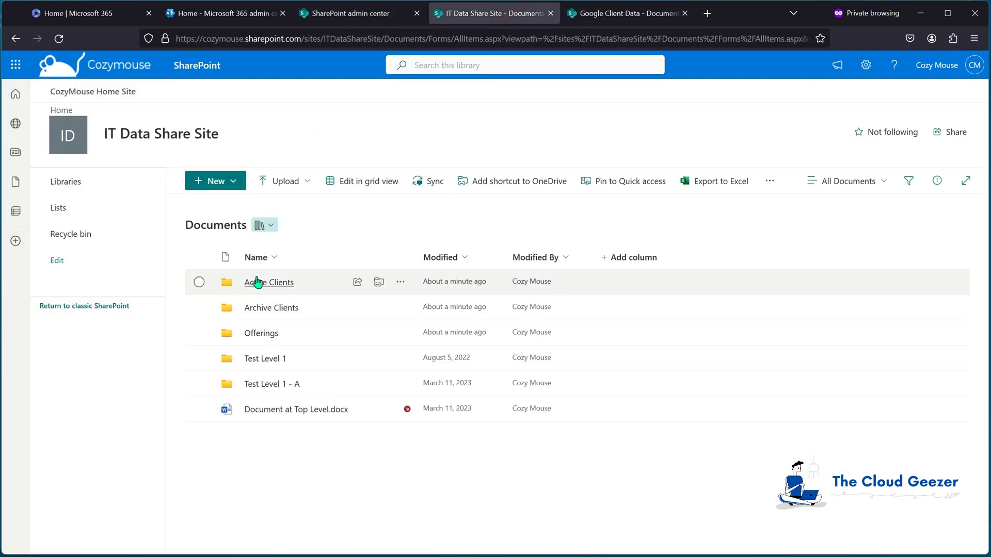
# Browse Active Clients into its Backgrounds and iPhone folders, then go back up to Documents.
pyautogui.click(255, 283)
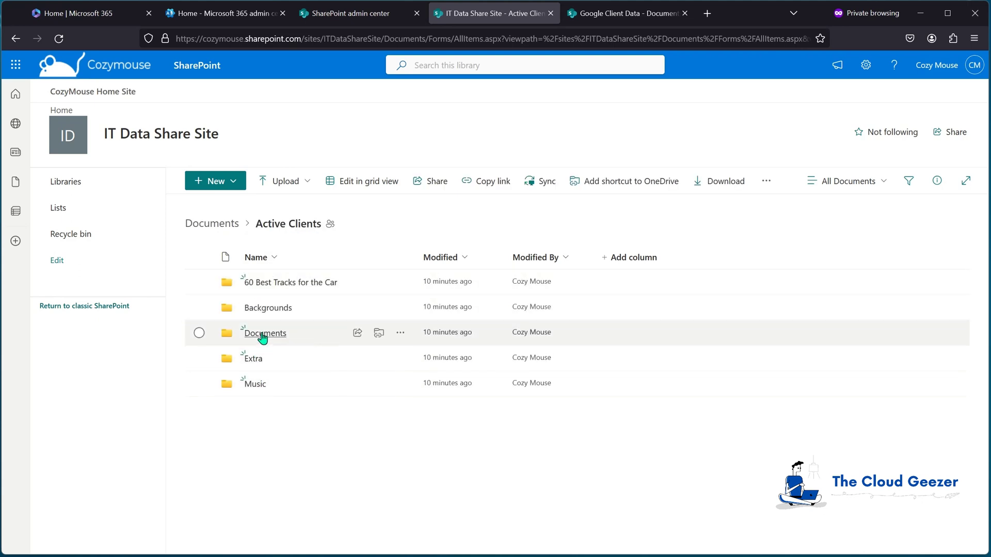
pyautogui.click(266, 308)
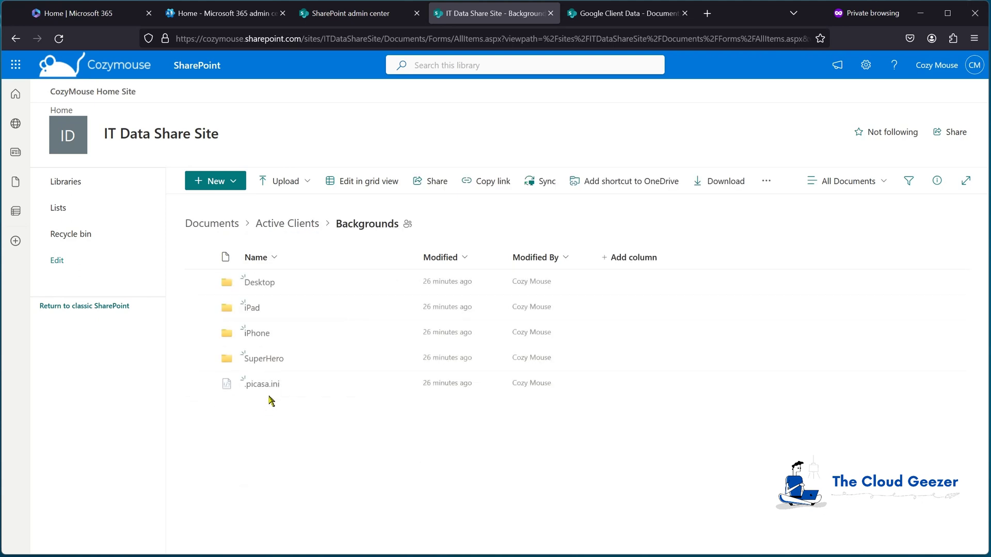
pyautogui.click(255, 332)
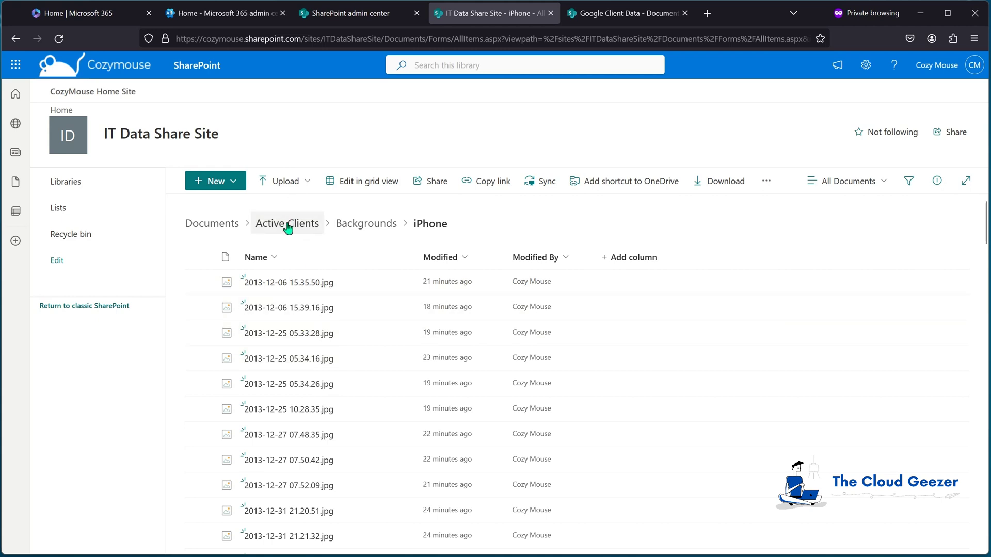
pyautogui.click(269, 223)
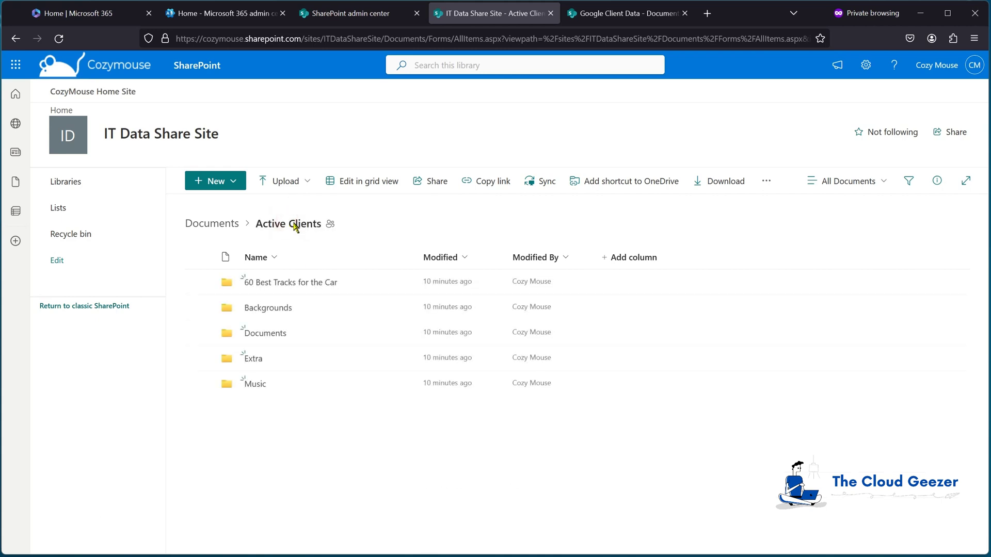
pyautogui.click(220, 223)
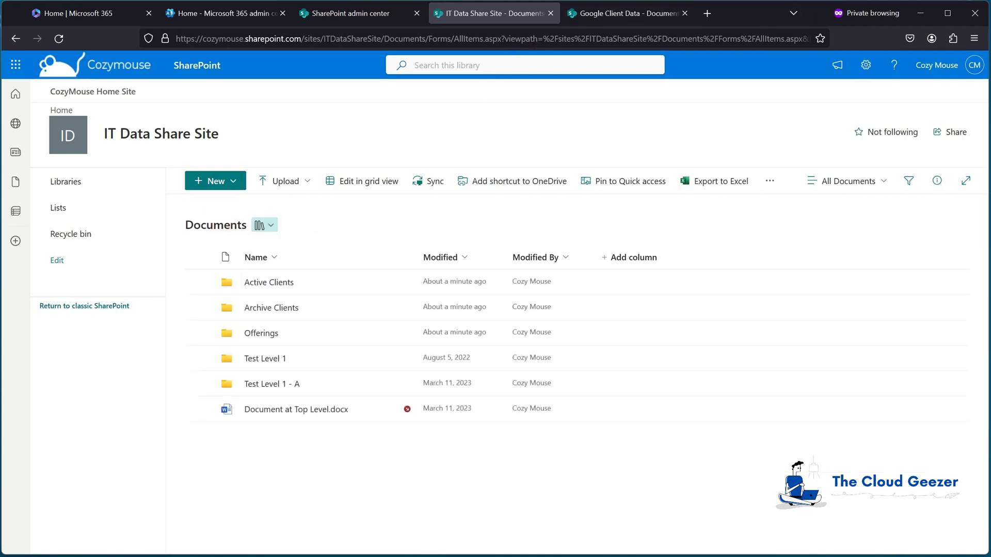
# Copy the login.microsoftonline.com admin-consent URL from Notepad and return to the browser.
pyautogui.hotkey('alt', 'Tab')
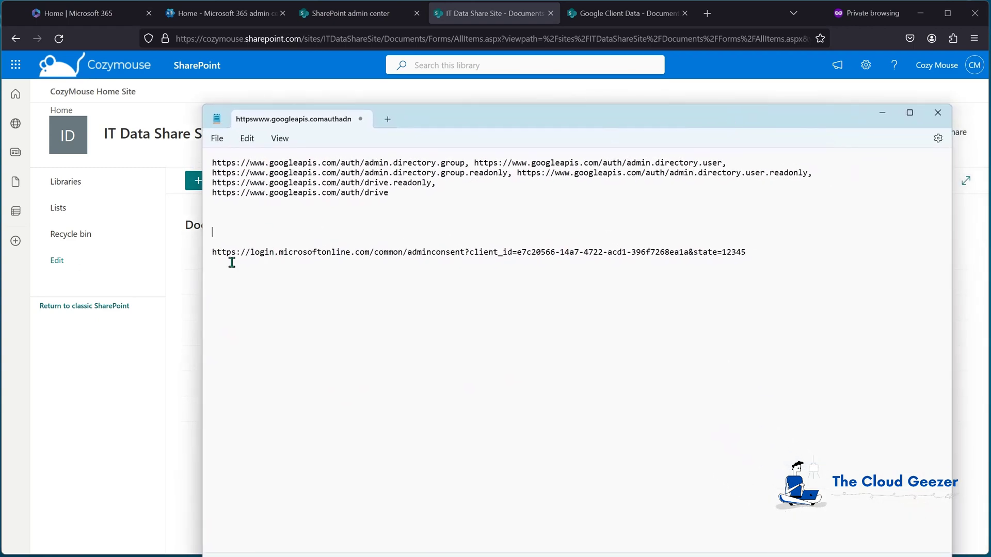
pyautogui.tripleClick(205, 252)
pyautogui.hotkey('ctrl', 'c')
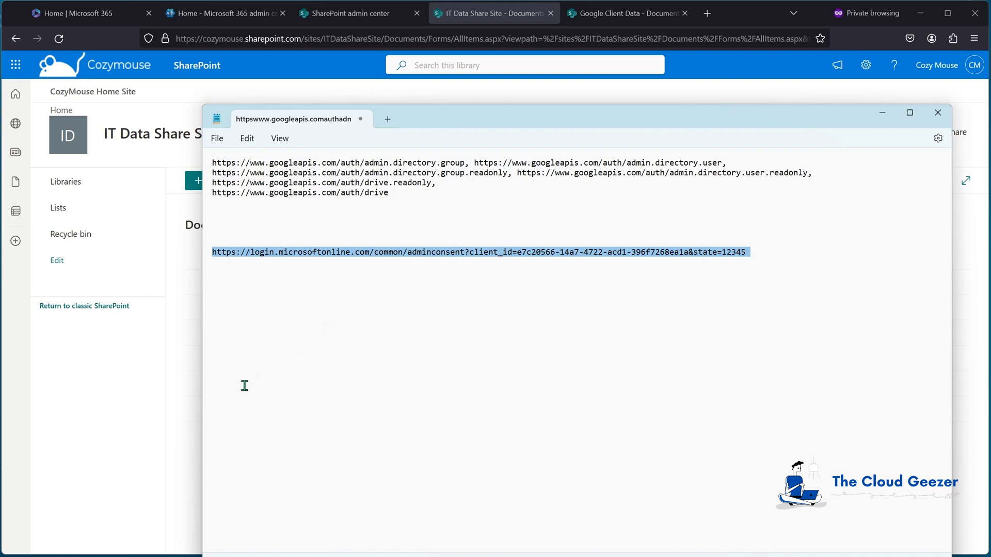
pyautogui.click(144, 414)
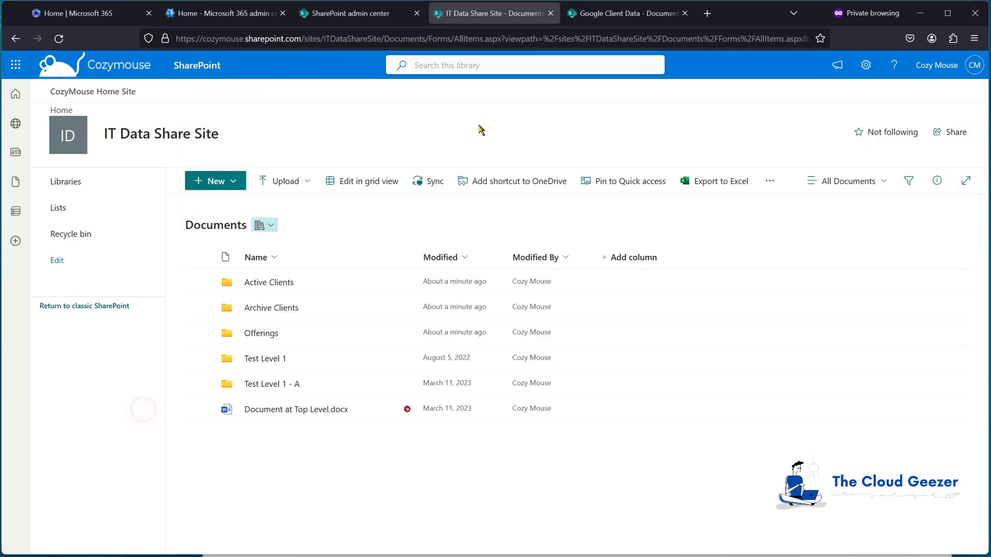
# Grant admin consent to MigrationWiz-SharePoint-Delegated from a private tab, then close the BitTitan page.
pyautogui.click(708, 13)
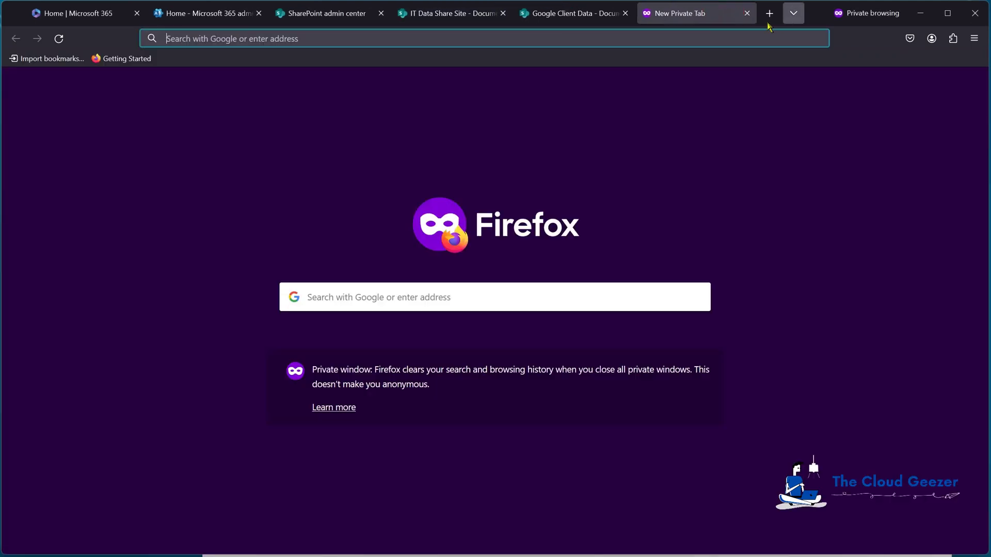
pyautogui.hotkey('ctrl', 'v')
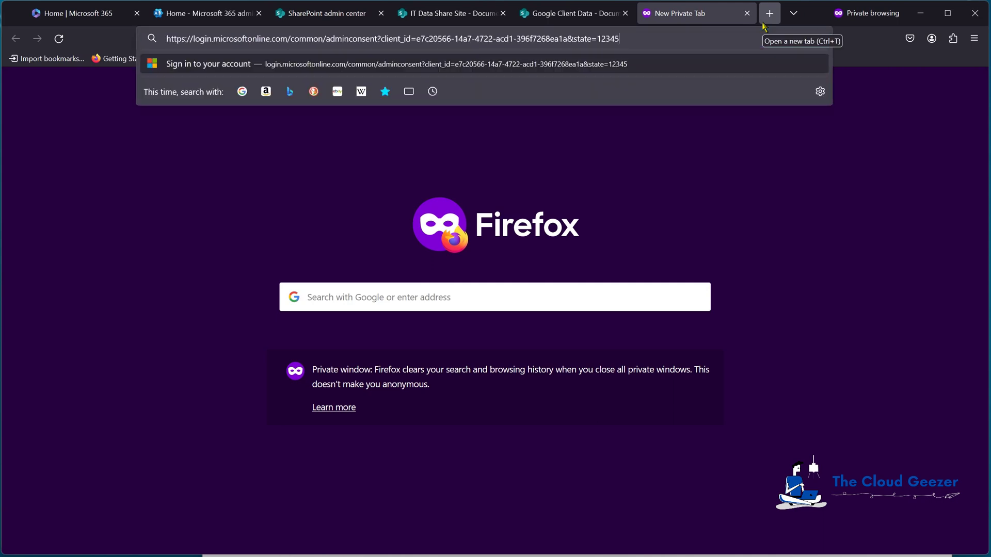
pyautogui.press('Return')
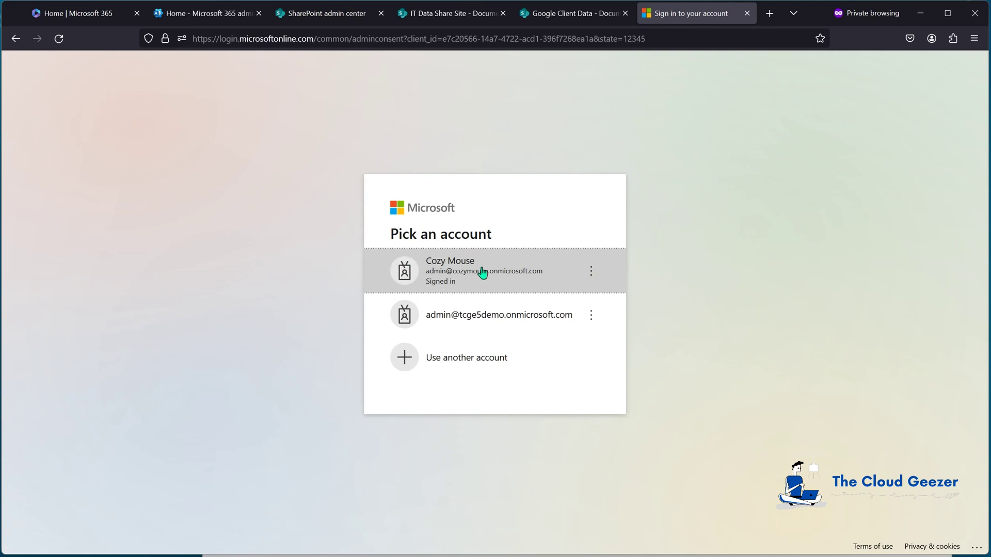
pyautogui.click(476, 268)
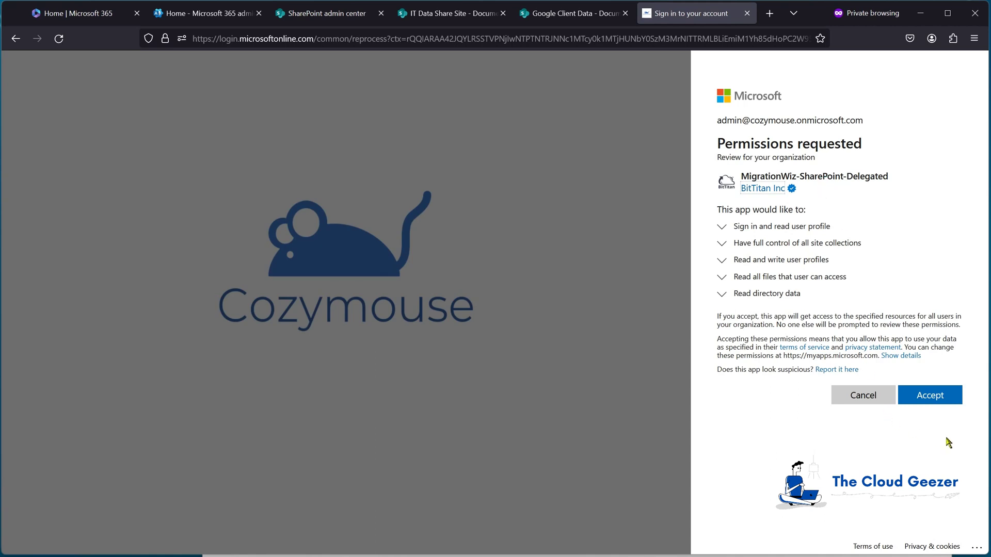
pyautogui.click(936, 399)
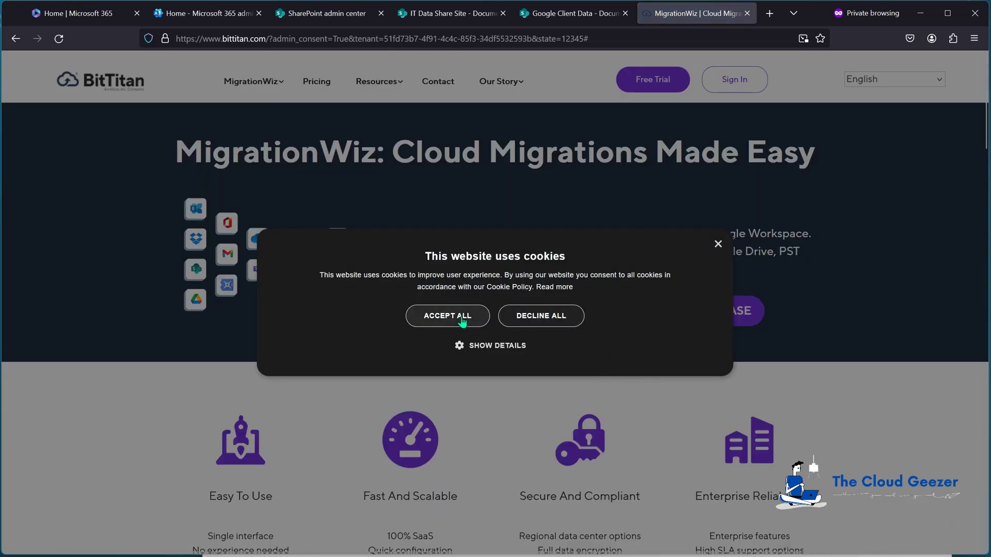
pyautogui.click(420, 317)
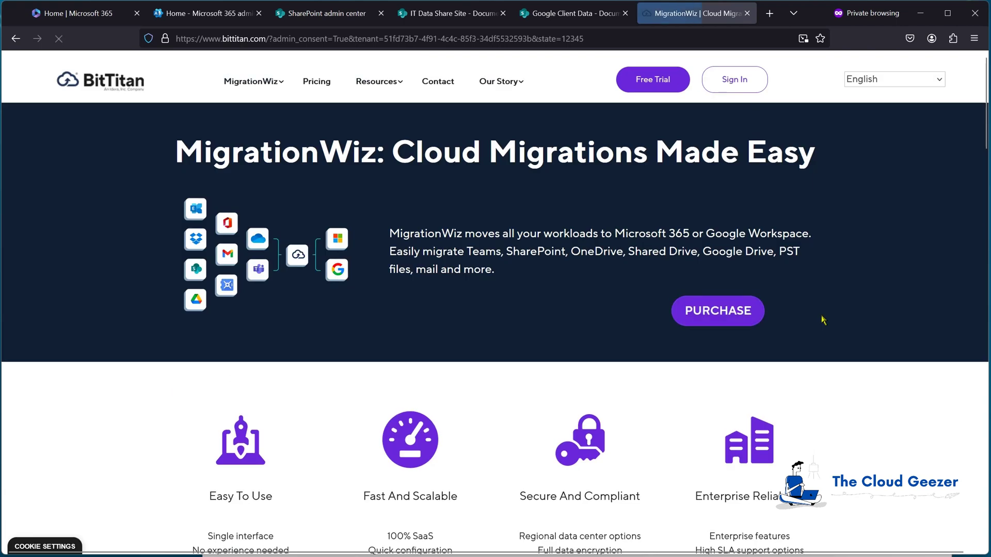
pyautogui.click(746, 13)
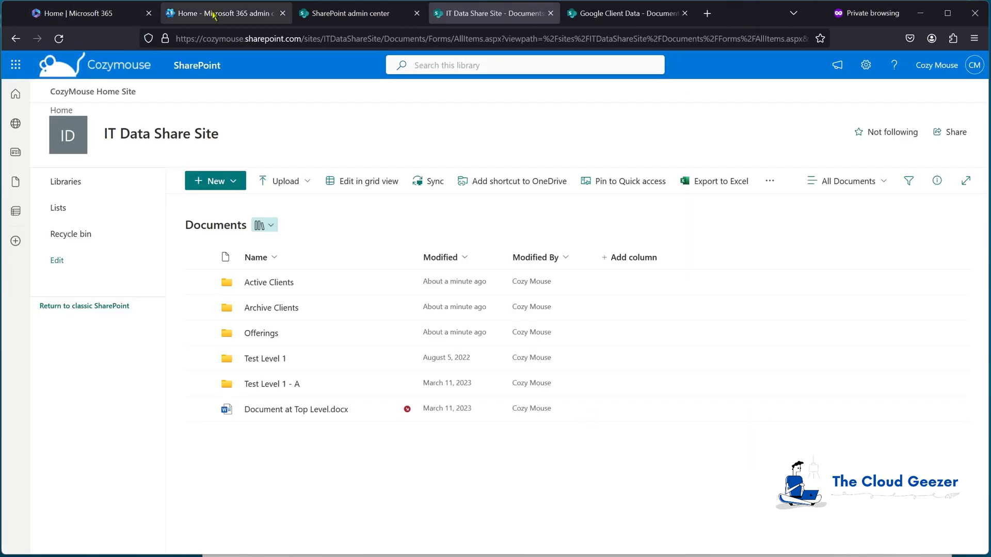
# List Entra's Enterprise applications with a wider Name column, sorted newest Created on first.
pyautogui.click(213, 14)
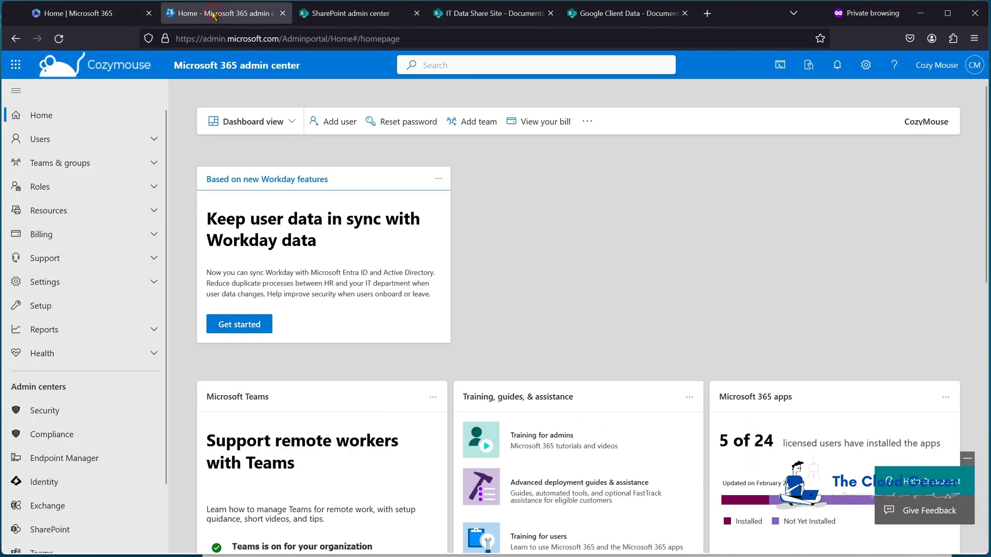
pyautogui.click(66, 482)
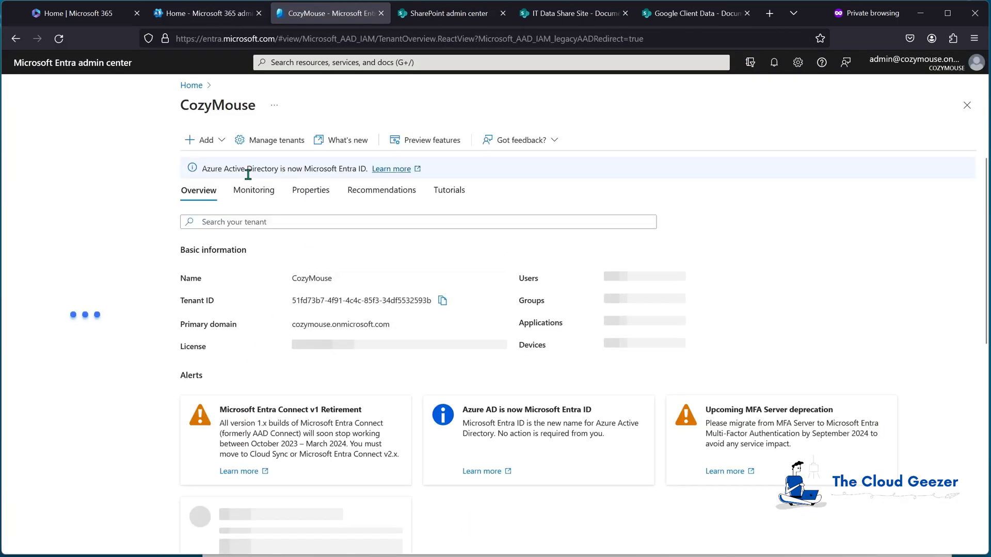
pyautogui.click(86, 279)
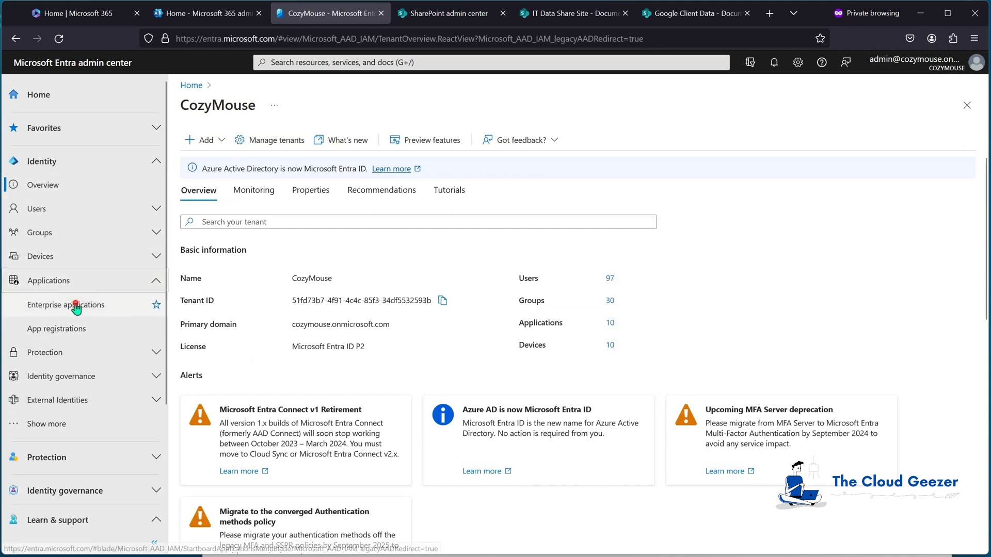
pyautogui.click(85, 305)
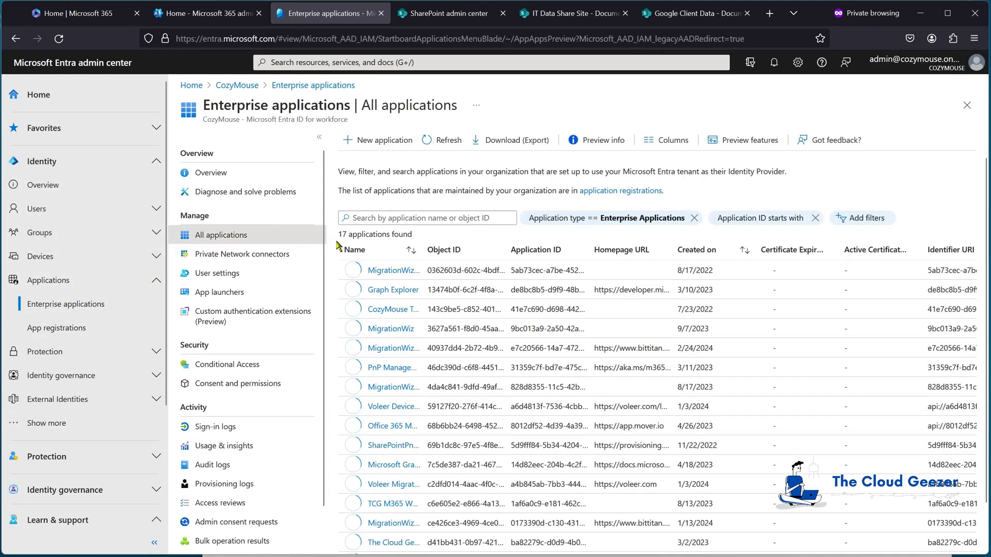
pyautogui.moveTo(422, 246); pyautogui.dragTo(477, 246)
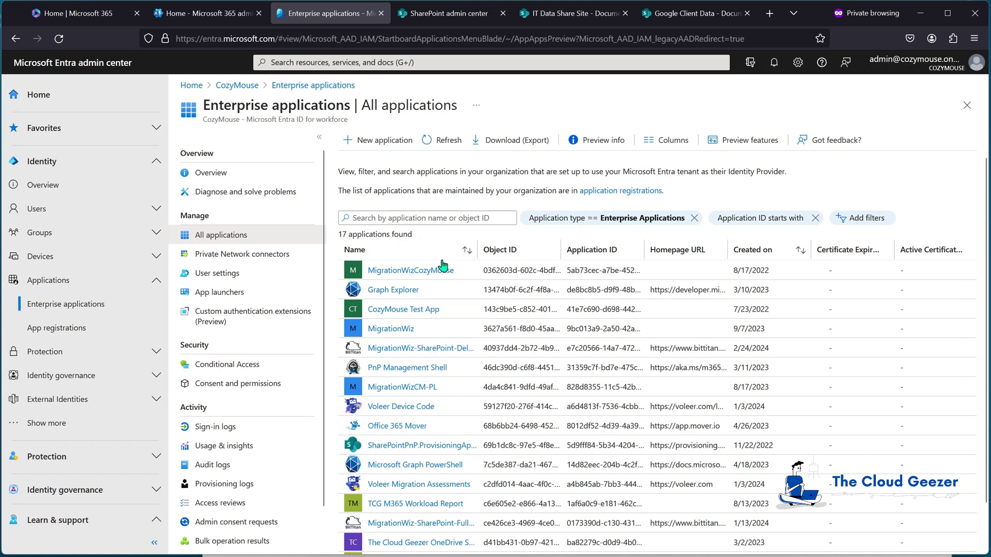
pyautogui.click(800, 250)
pyautogui.click(800, 251)
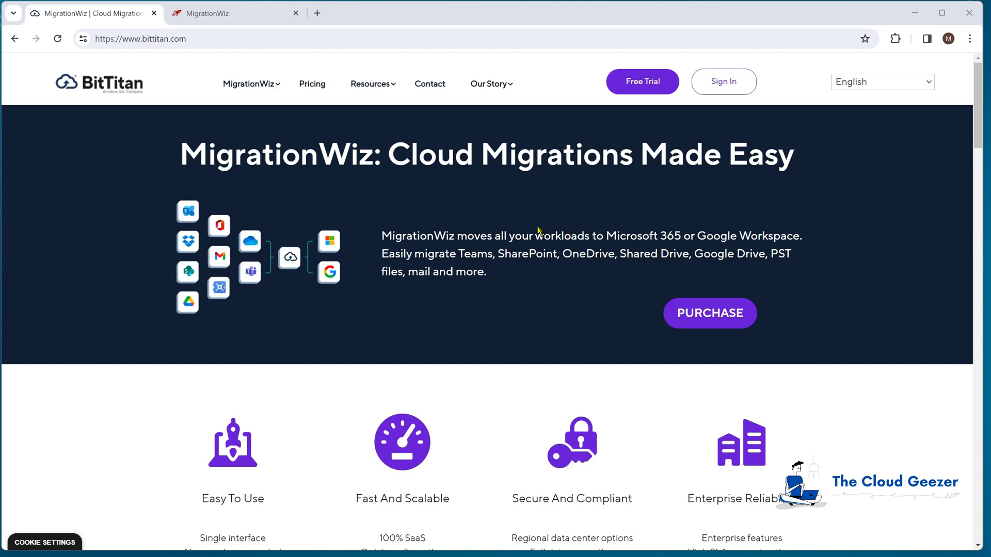
# Create the 'SPO to Google Drive' Document Project and begin a new source endpoint.
pyautogui.click(241, 14)
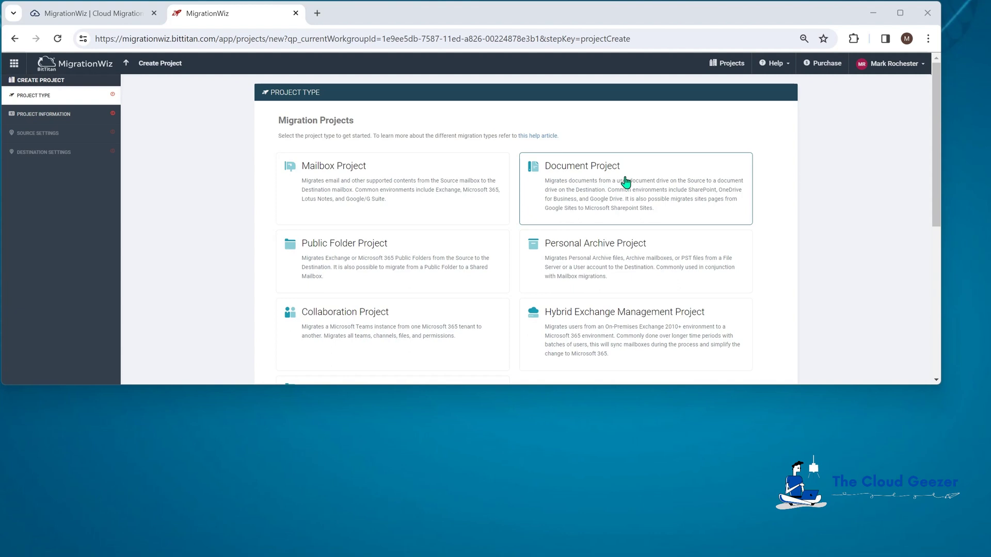
pyautogui.click(625, 181)
pyautogui.moveTo(941, 385); pyautogui.dragTo(982, 555)
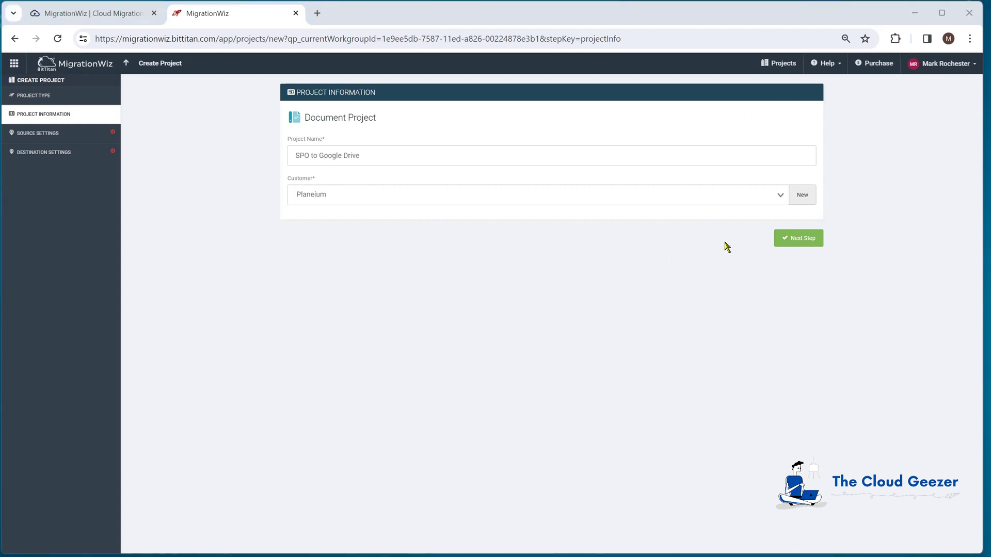
pyautogui.click(801, 239)
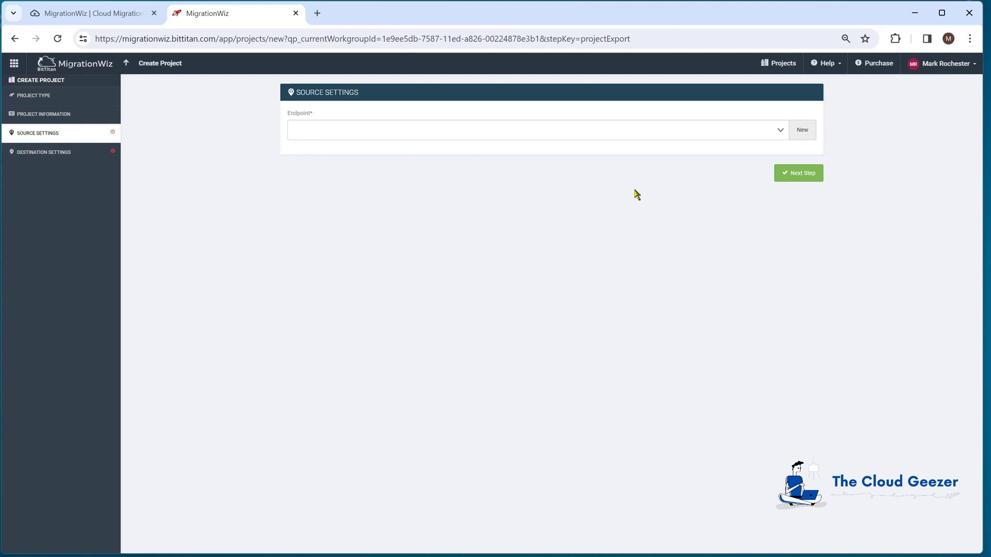
pyautogui.click(803, 130)
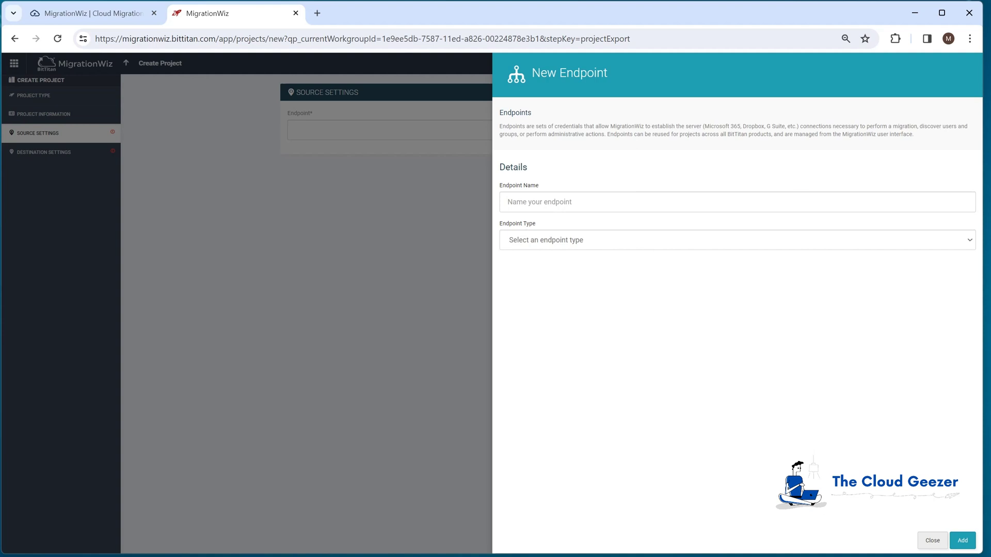
# Name the new endpoint Cozymouse SPO and set its type to SharePoint.
pyautogui.click(754, 198)
pyautogui.write('Cozymouse SPO')
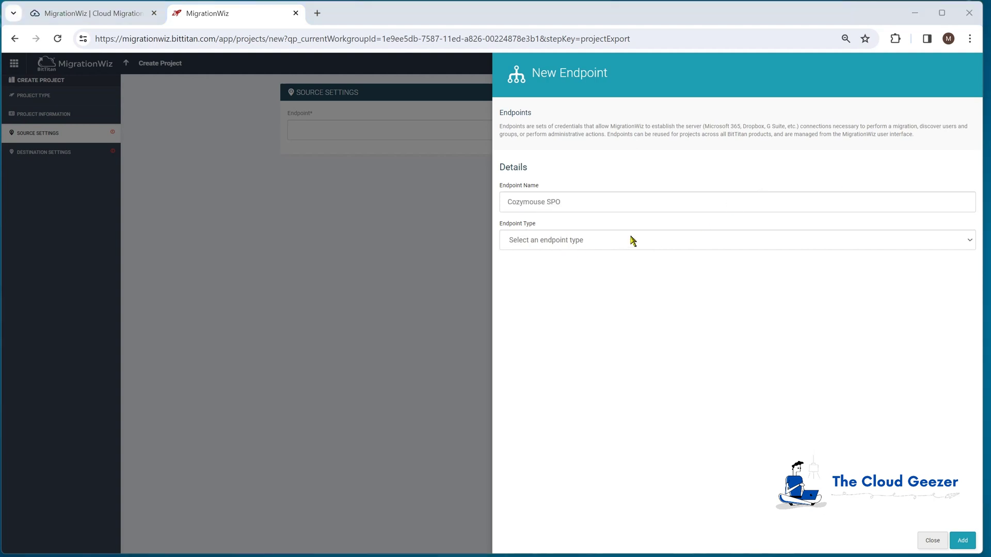
pyautogui.click(594, 246)
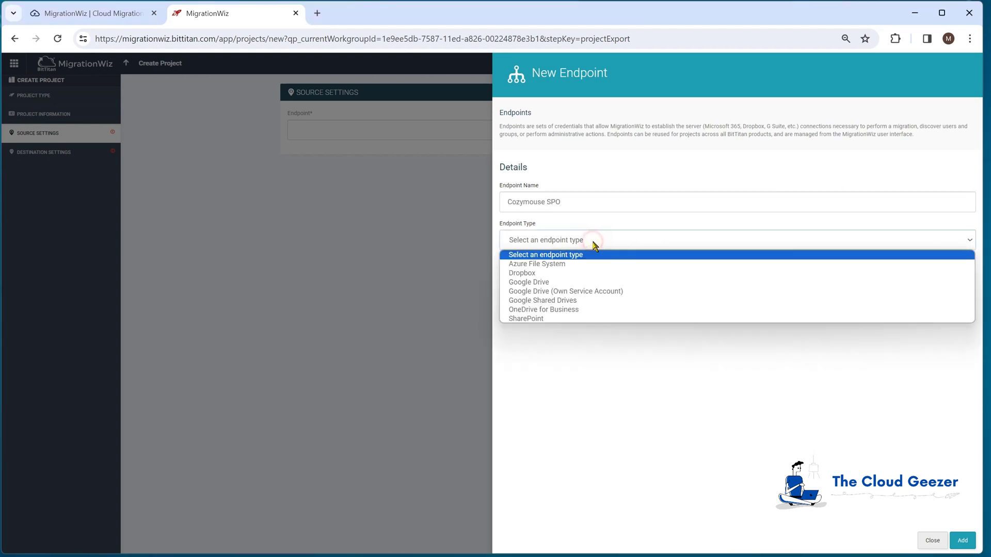
pyautogui.click(541, 317)
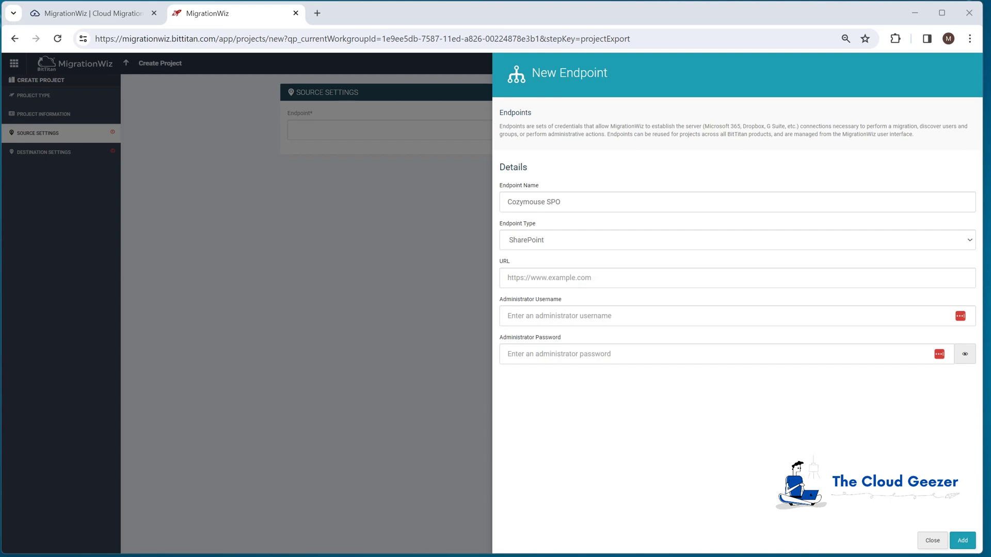
# Paste the SharePoint site URL, fill in the admin credentials, and save the endpoint.
pyautogui.hotkey('alt', 'Tab')
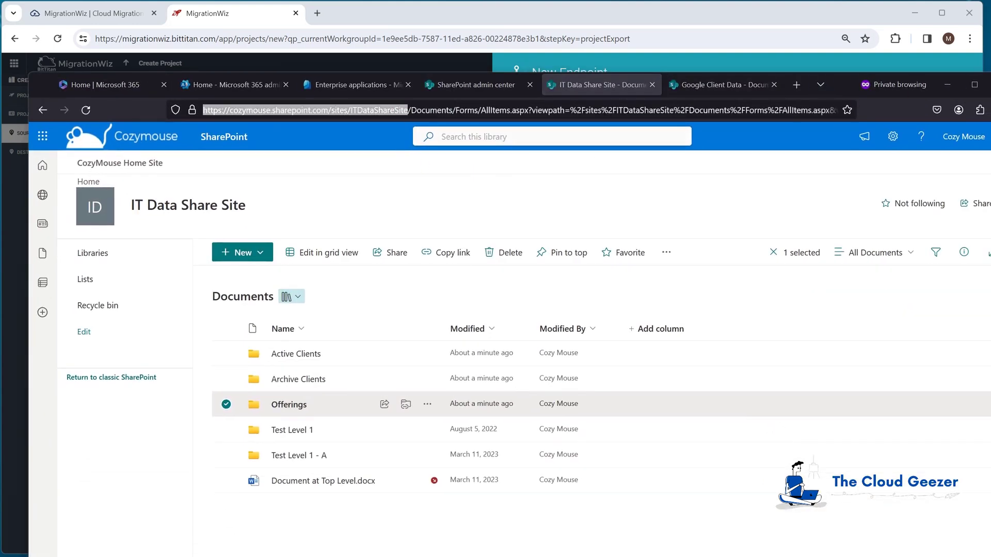
pyautogui.moveTo(848, 83); pyautogui.dragTo(856, 447)
pyautogui.hotkey('alt', 'Tab')
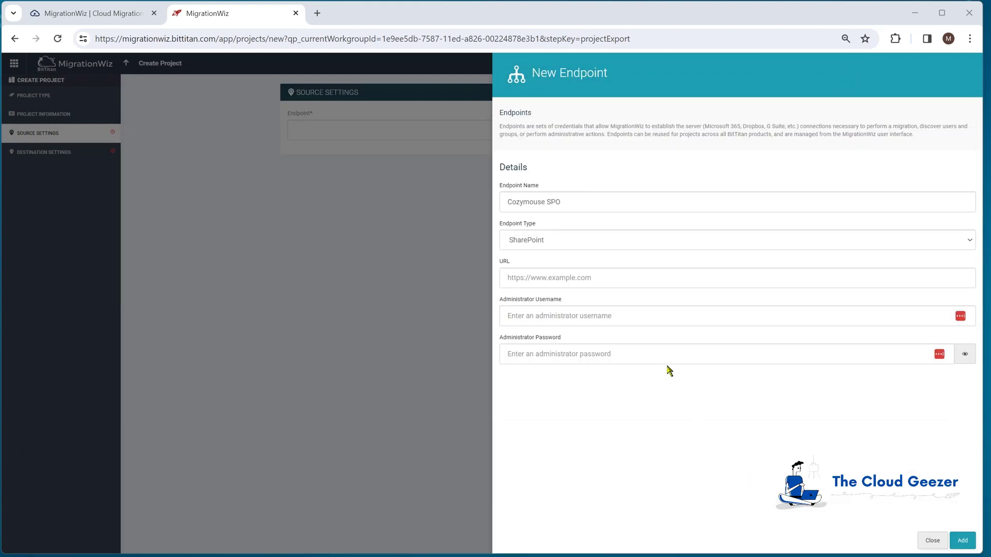
pyautogui.click(593, 279)
pyautogui.write('https://cozymouse.sharepoint.com/sites/ITDataShareSite')
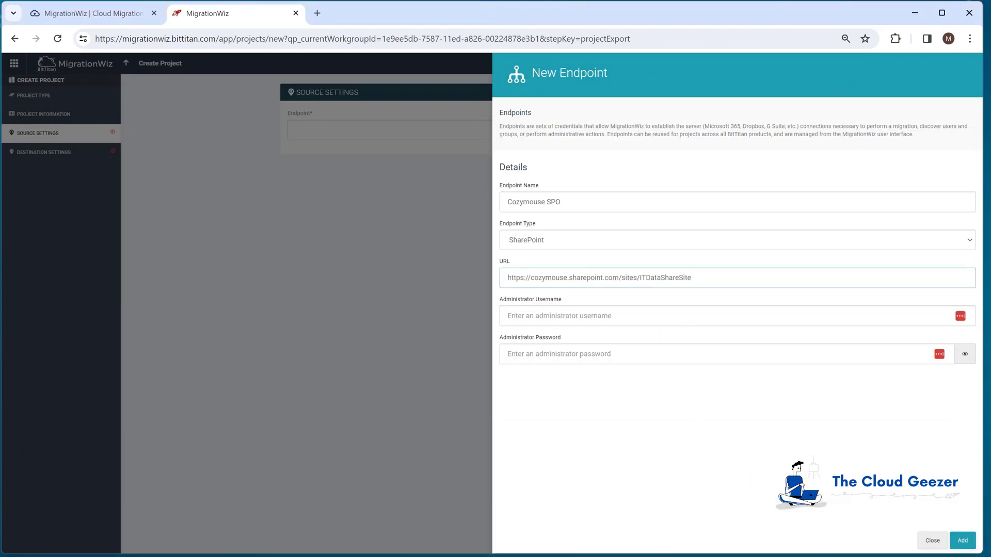
pyautogui.hotkey('alt', 'pageup')
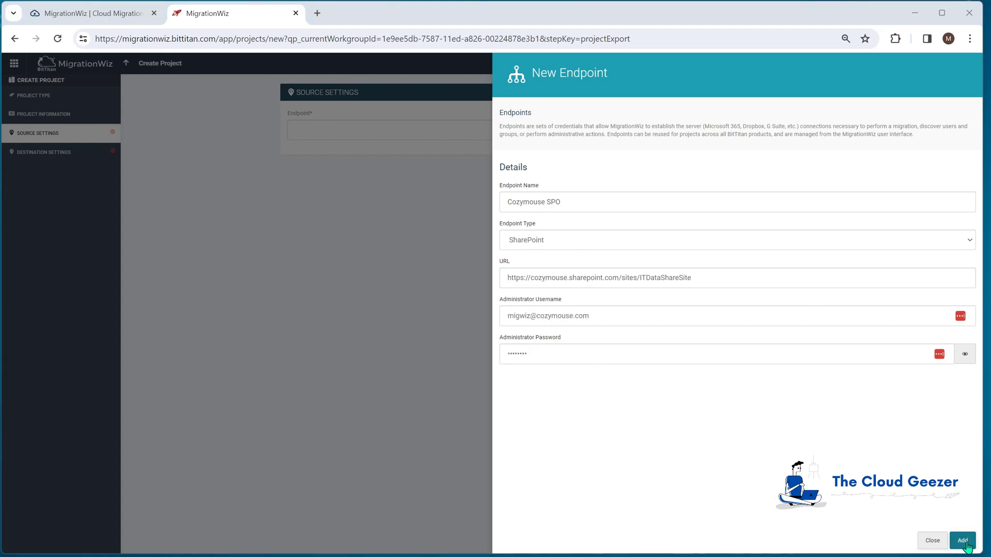
pyautogui.click(963, 541)
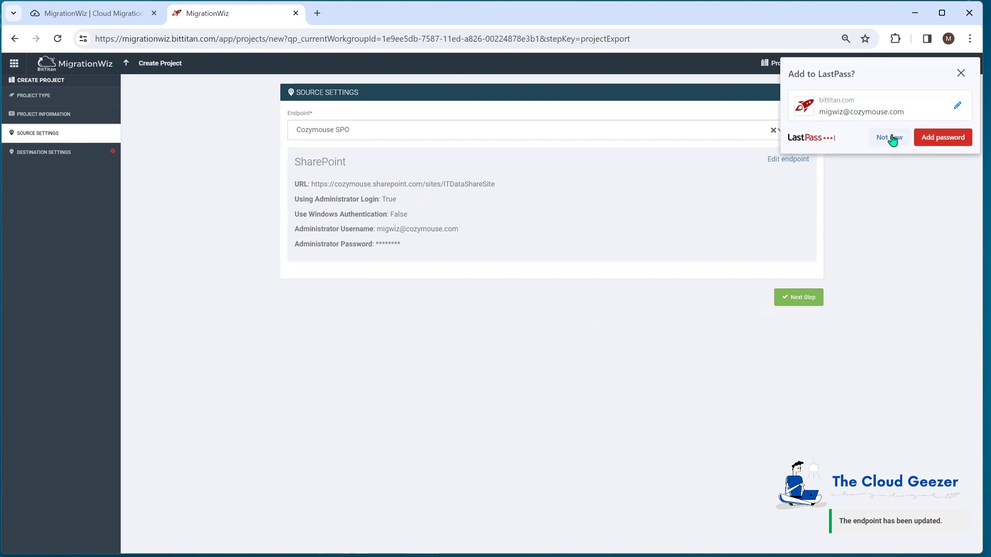
pyautogui.click(797, 300)
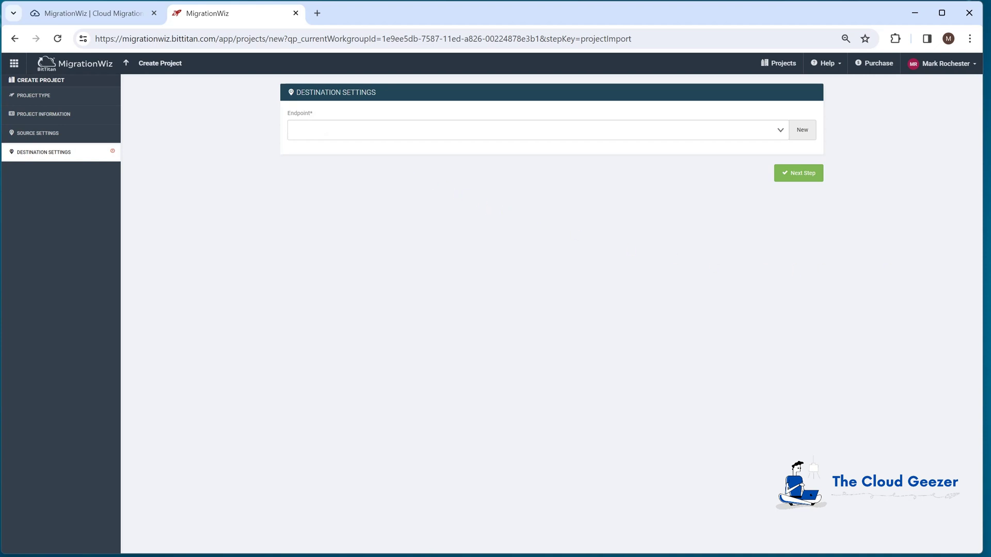
# Create a Rocksmashers Google Drive endpoint using Google Drive (Own Service Account), with key file and super admin.
pyautogui.click(803, 130)
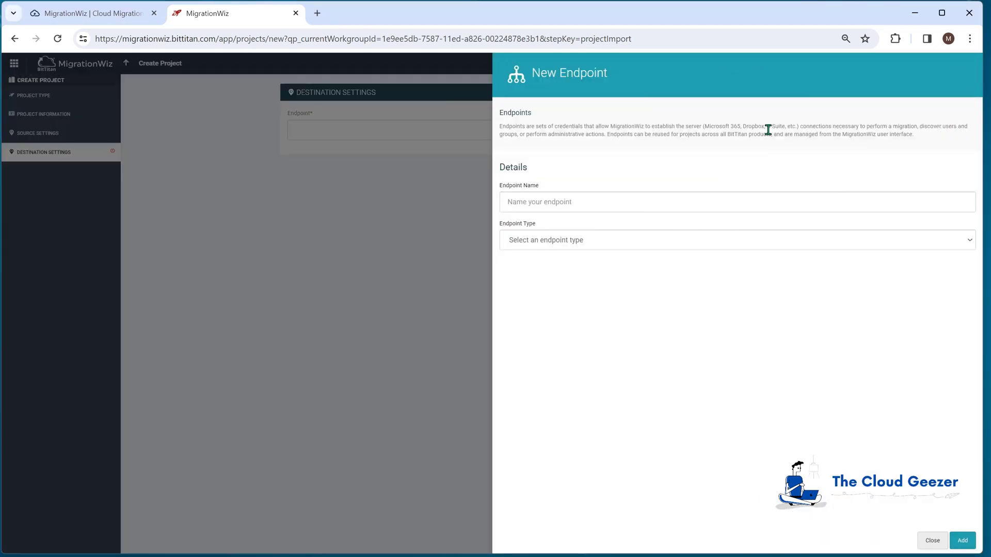
pyautogui.write('Rocksmashers Google Drive')
pyautogui.click(582, 247)
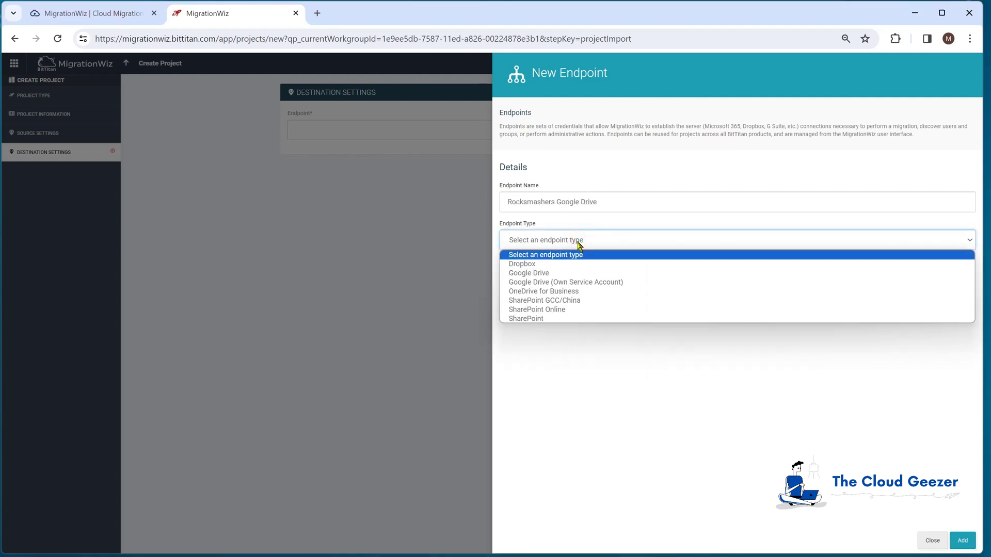
pyautogui.click(601, 283)
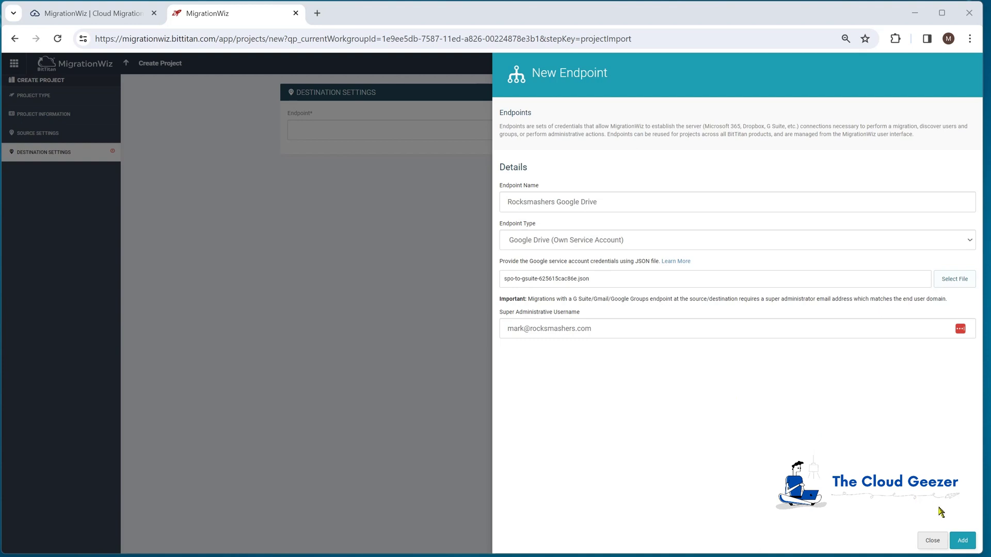
pyautogui.click(962, 540)
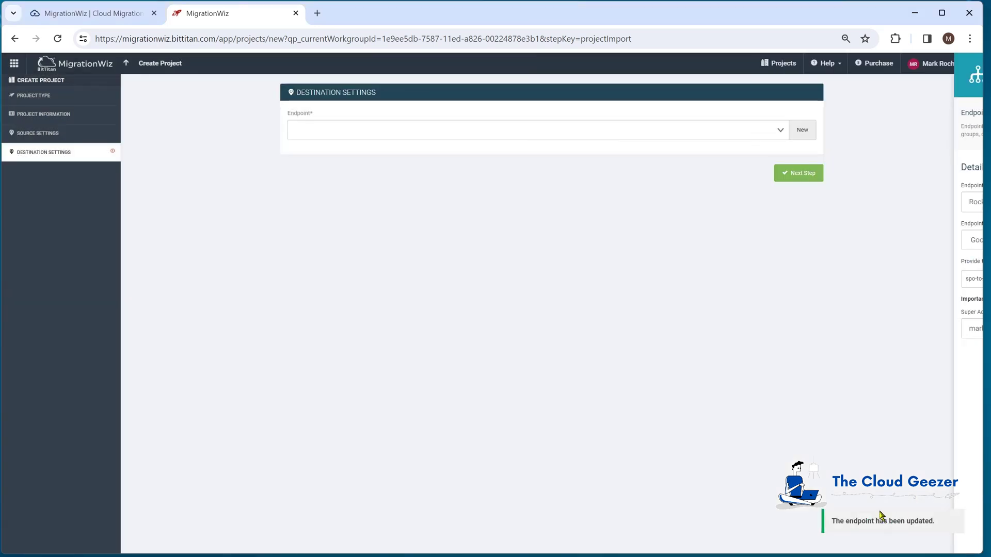
# Save the SPO To Google Drive project and open Quick Add for a new item.
pyautogui.click(778, 298)
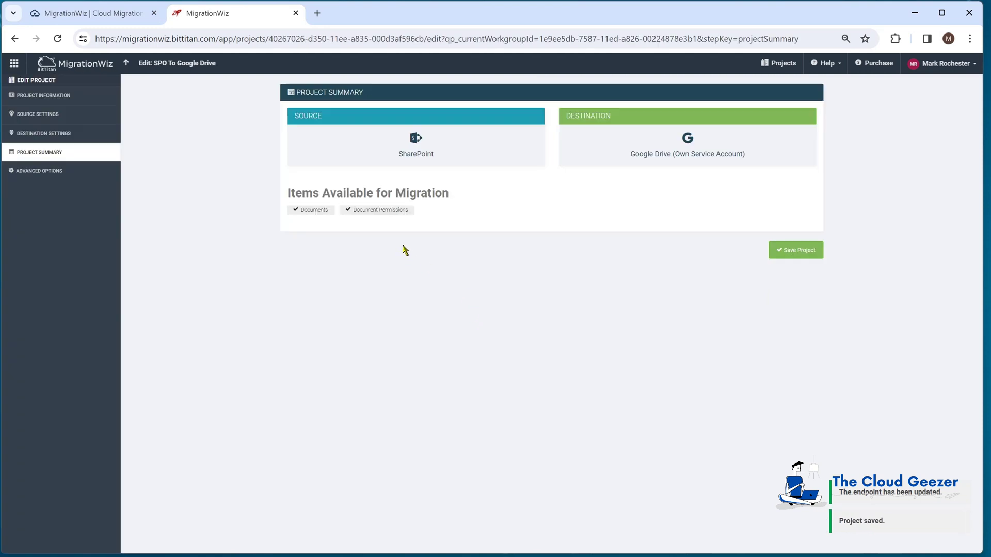
pyautogui.click(785, 310)
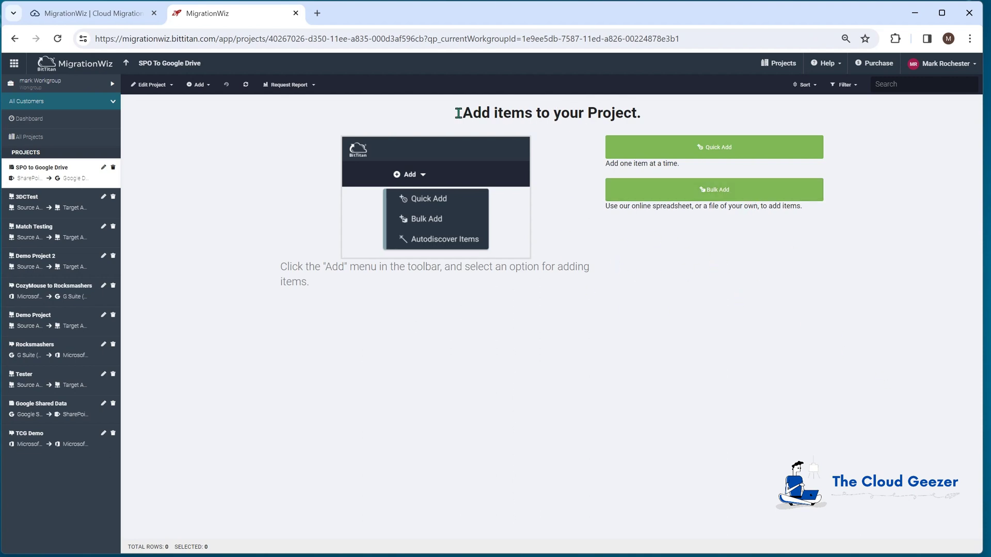
pyautogui.click(751, 151)
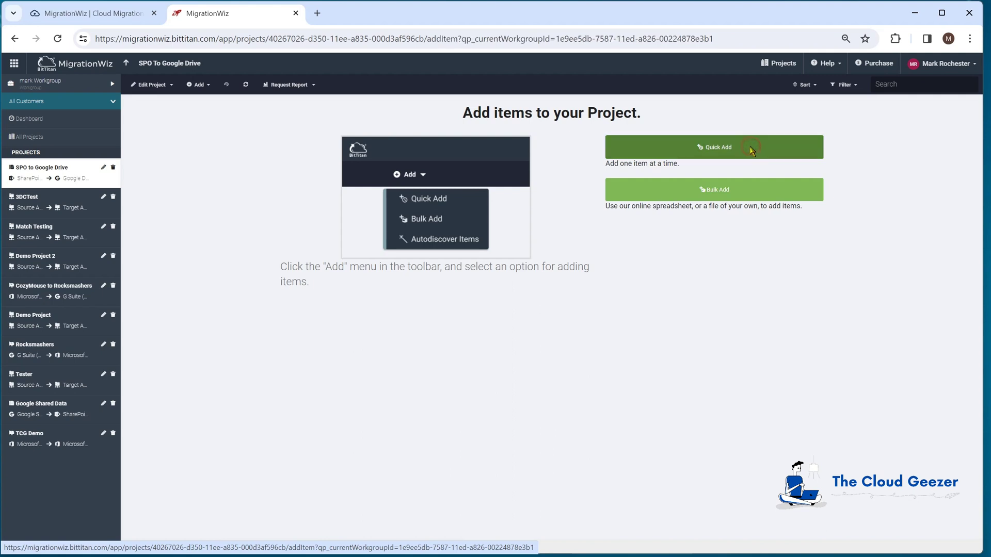
pyautogui.click(204, 155)
# Add a Documents library item mapped to the destination user's email address and save it.
pyautogui.write('Documents')
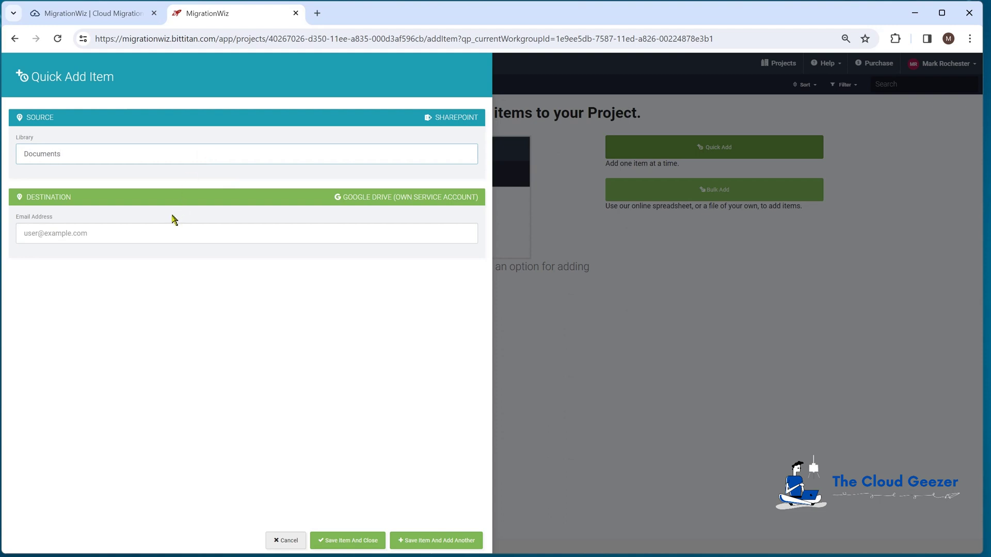
pyautogui.click(157, 233)
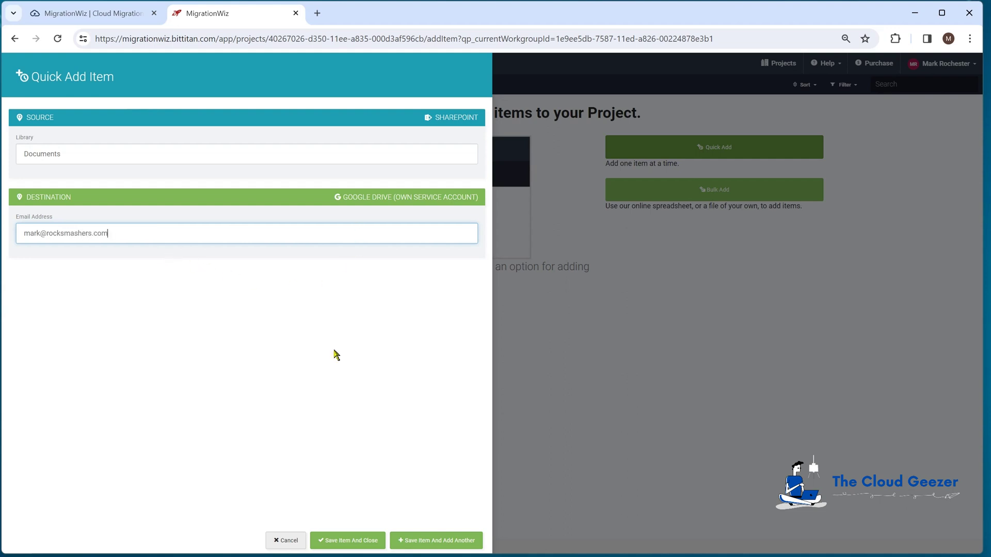
pyautogui.click(356, 539)
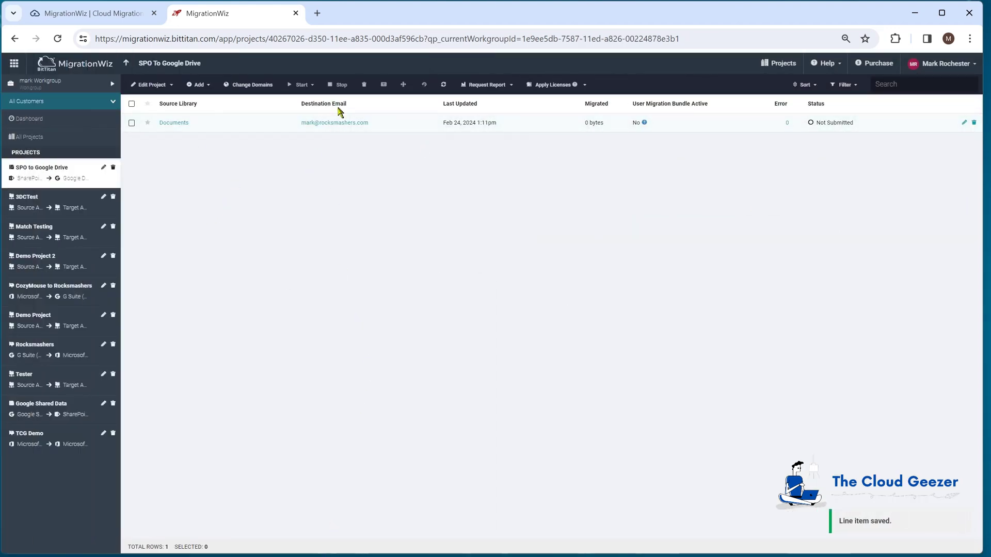
pyautogui.click(132, 124)
# Run Verify Credentials on the Documents item and confirm it.
pyautogui.click(302, 85)
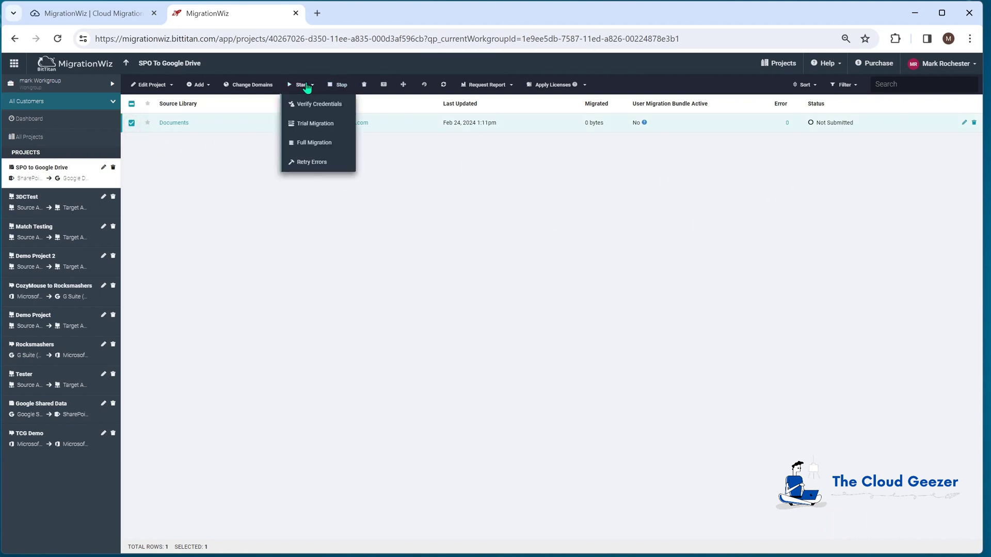
pyautogui.click(319, 104)
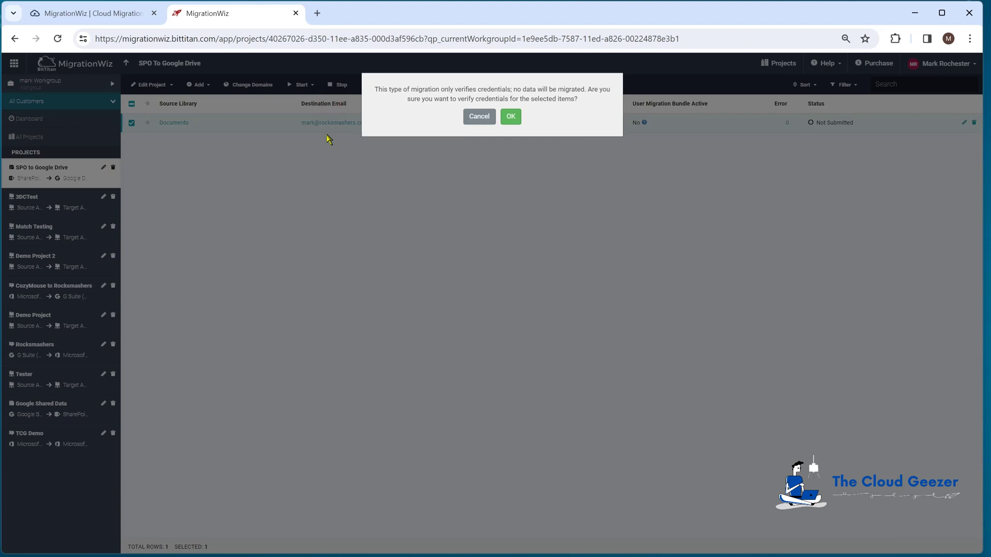
pyautogui.click(513, 111)
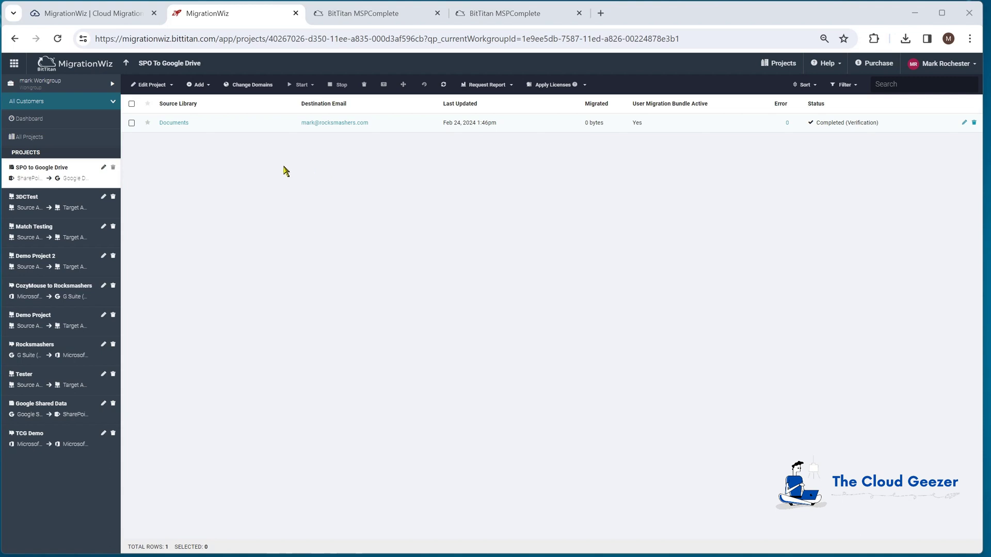
pyautogui.click(132, 123)
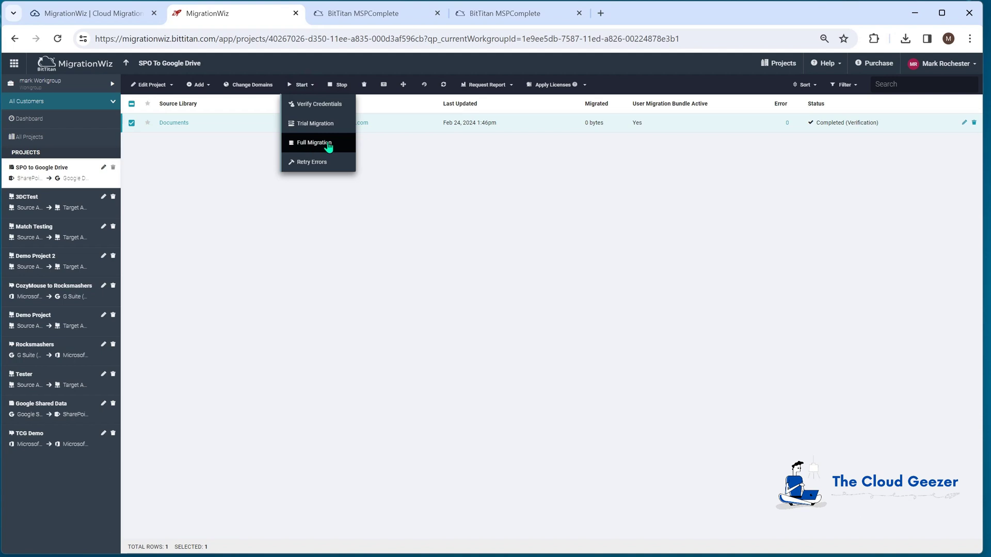
# Launch a full migration of Documents with Document Permissions, then open its results.
pyautogui.click(328, 145)
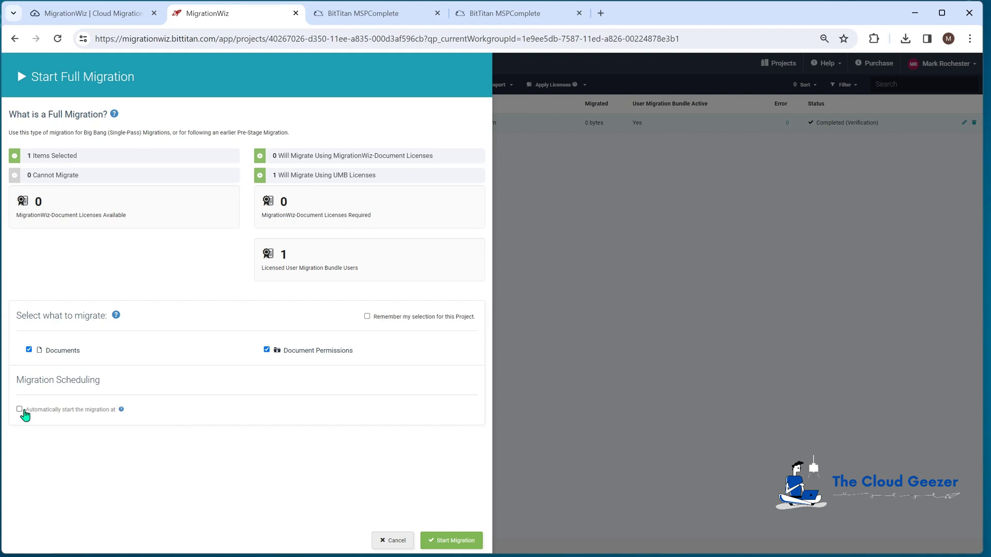
pyautogui.click(451, 540)
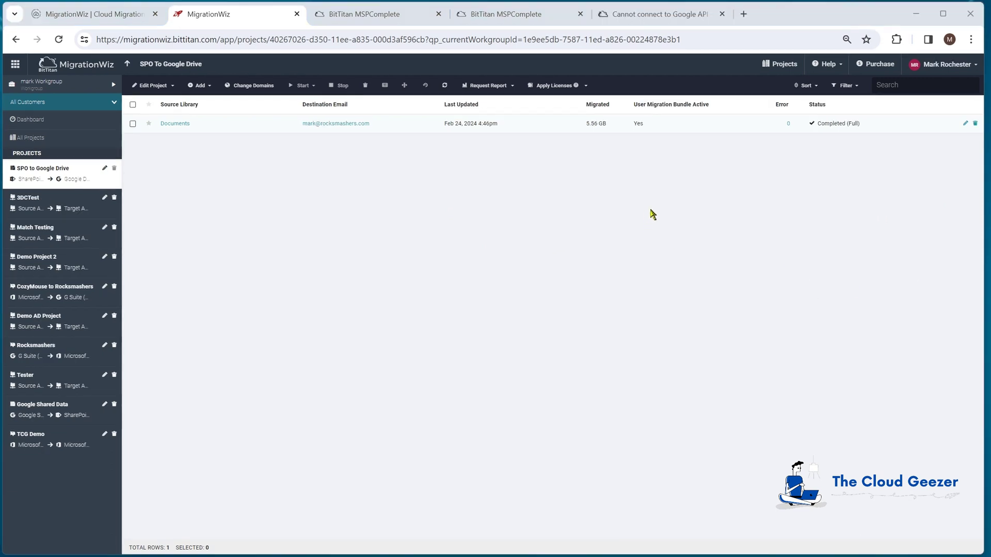
pyautogui.click(829, 123)
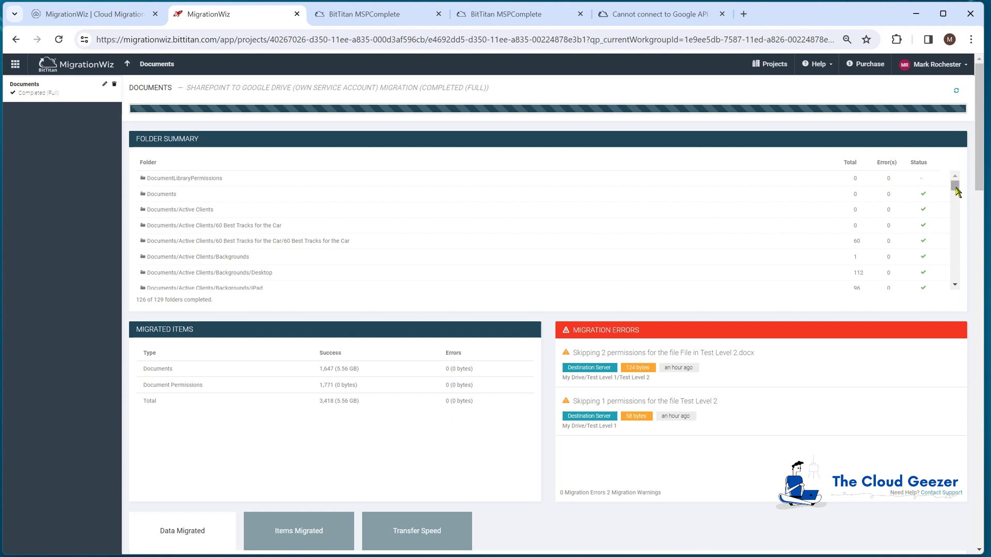
# Scroll the Folder Summary results, then switch to the Google Drive My Drive window.
pyautogui.moveTo(954, 188)
pyautogui.mouseDown()
pyautogui.moveTo(956, 203)
pyautogui.moveTo(955, 182)
pyautogui.mouseUp()
pyautogui.hotkey('alt', 'Tab')
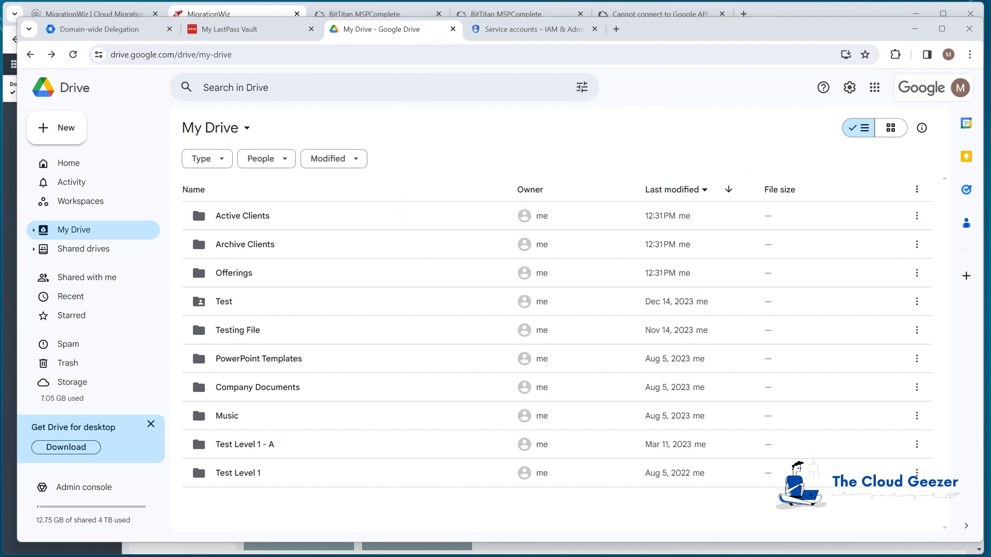
# Select Active Clients, Archive Clients, Offerings, Test Level 1 - A and Test Level 1 to move.
pyautogui.hotkey('alt', 'Tab')
pyautogui.click(308, 219)
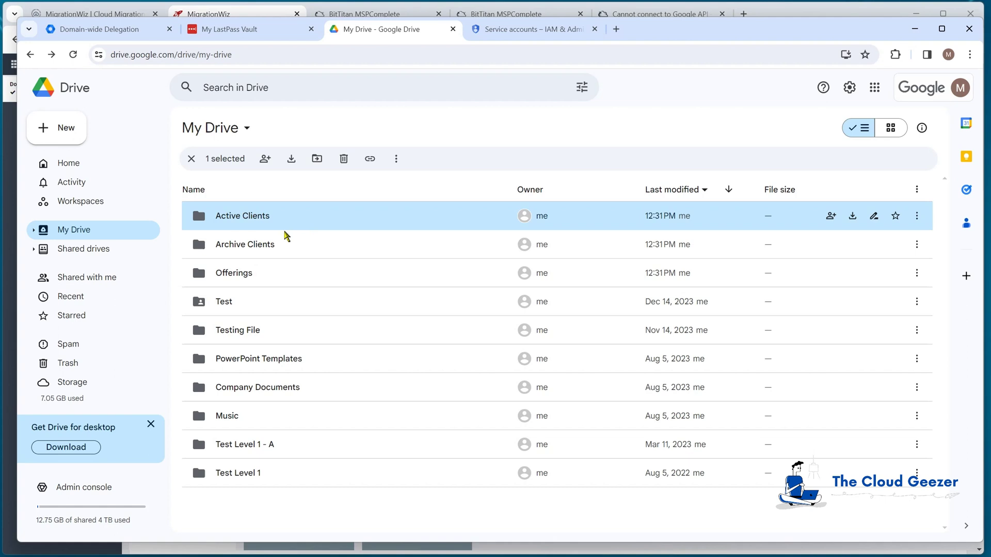
pyautogui.keyDown('ctrl'); pyautogui.click(314, 248); pyautogui.keyUp('ctrl')
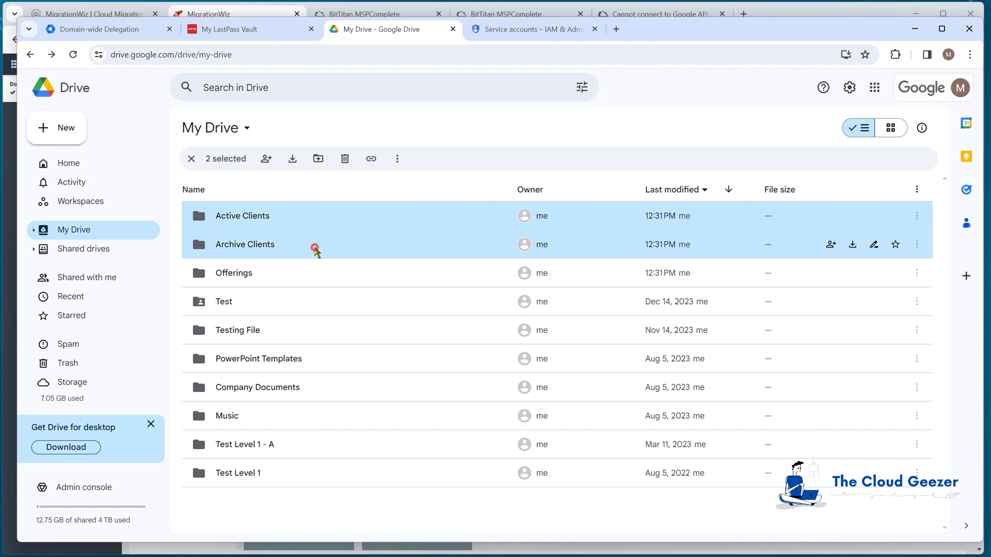
pyautogui.keyDown('ctrl'); pyautogui.click(299, 274); pyautogui.keyUp('ctrl')
pyautogui.keyDown('ctrl'); pyautogui.click(295, 446); pyautogui.keyUp('ctrl')
pyautogui.keyDown('ctrl'); pyautogui.click(293, 476); pyautogui.keyUp('ctrl')
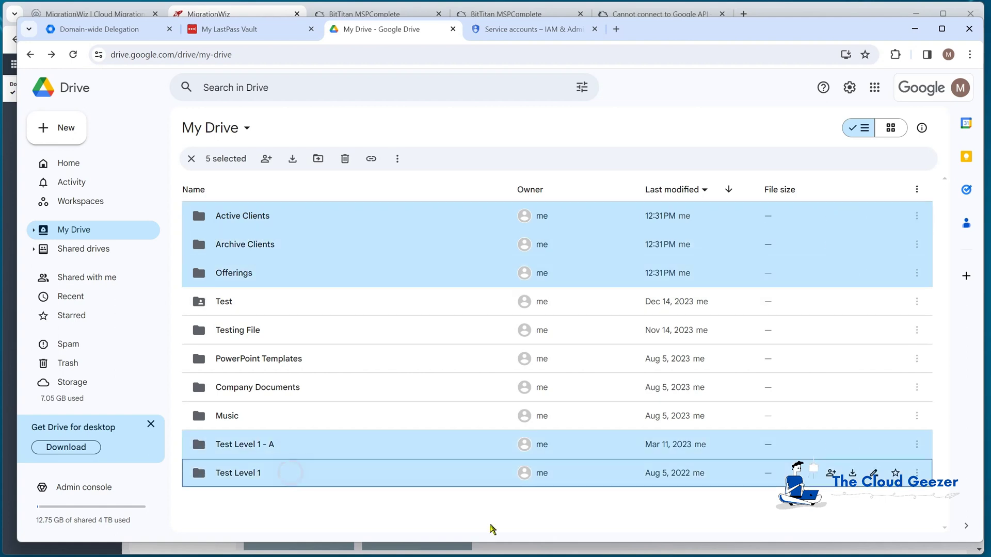
pyautogui.click(320, 160)
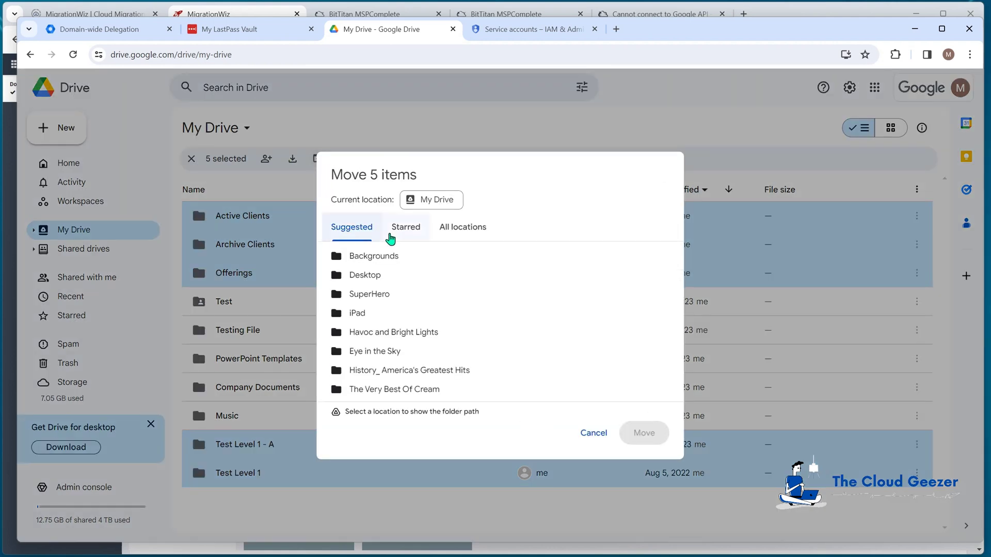
# Move the five selected folders into Shared drives > IT Data Share and confirm.
pyautogui.click(463, 230)
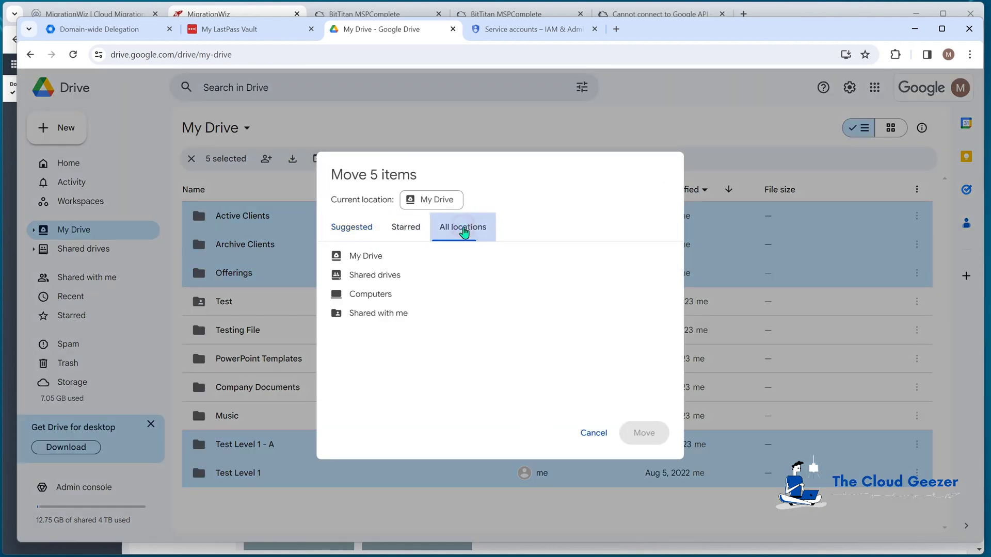
pyautogui.click(385, 278)
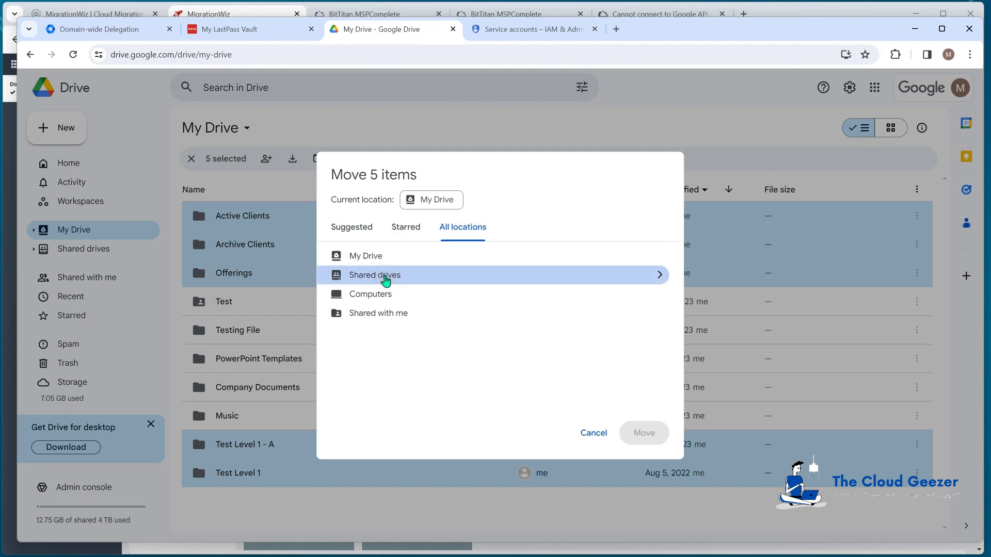
pyautogui.doubleClick(385, 278)
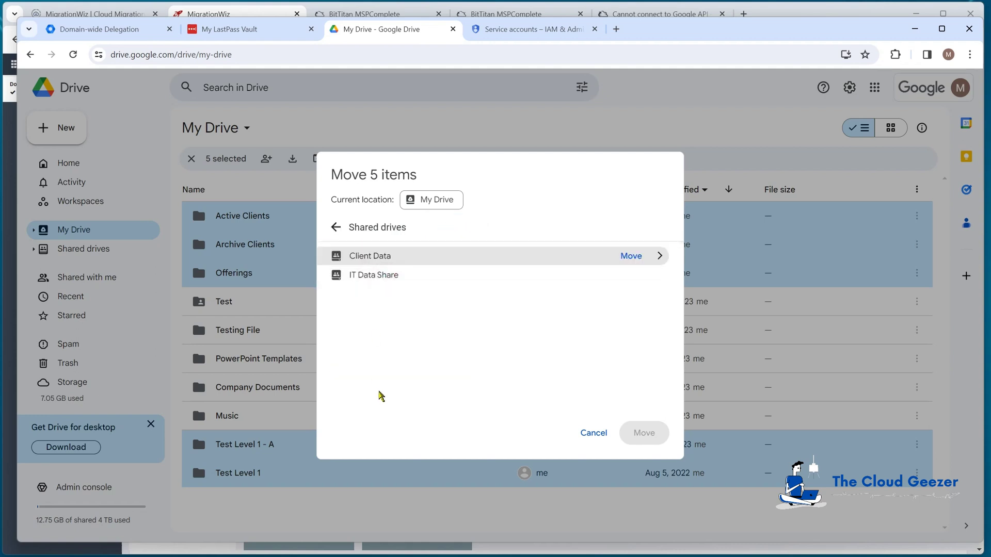
pyautogui.click(380, 281)
pyautogui.doubleClick(381, 282)
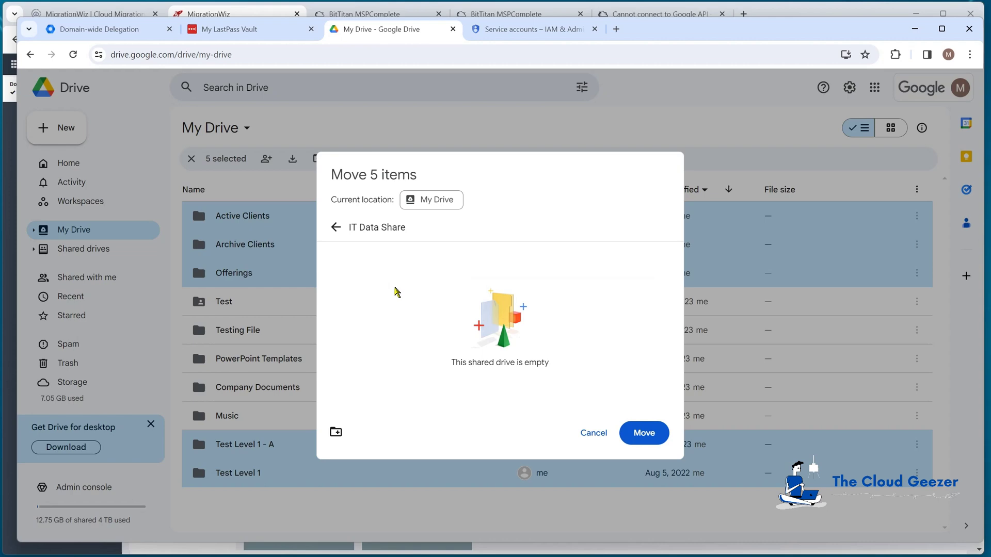
pyautogui.click(645, 435)
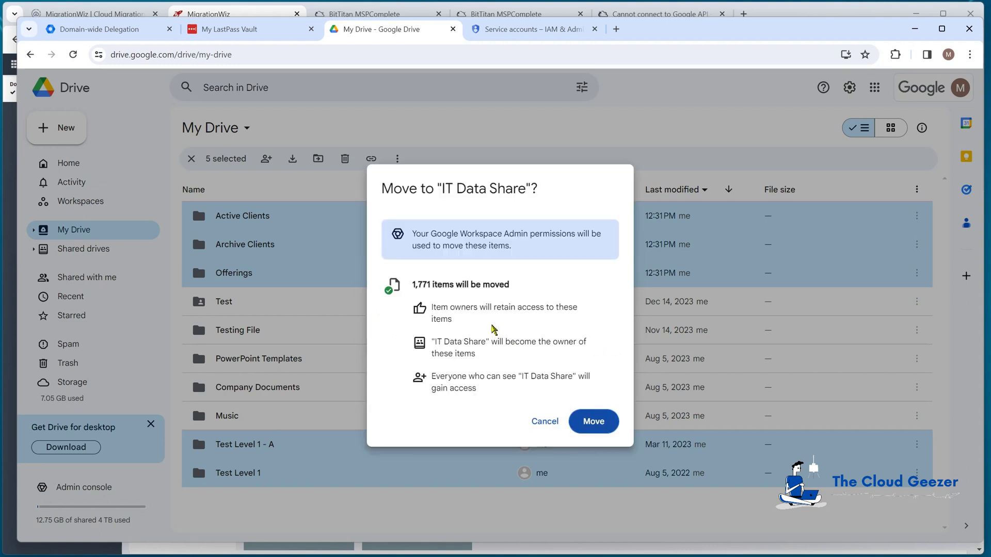
pyautogui.click(596, 421)
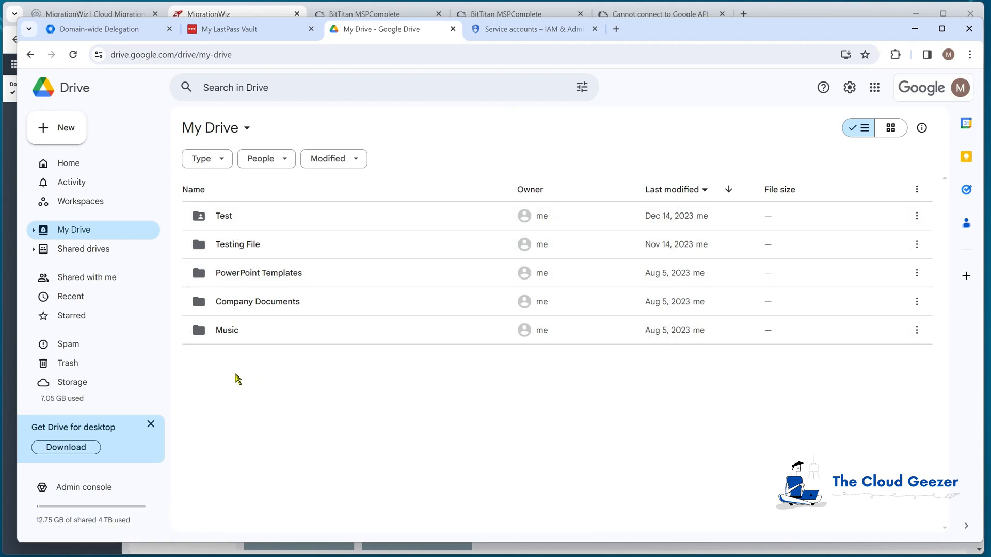
# Open IT Data Share > Active Clients > Backgrounds > Desktop and refresh to show its files.
pyautogui.click(89, 253)
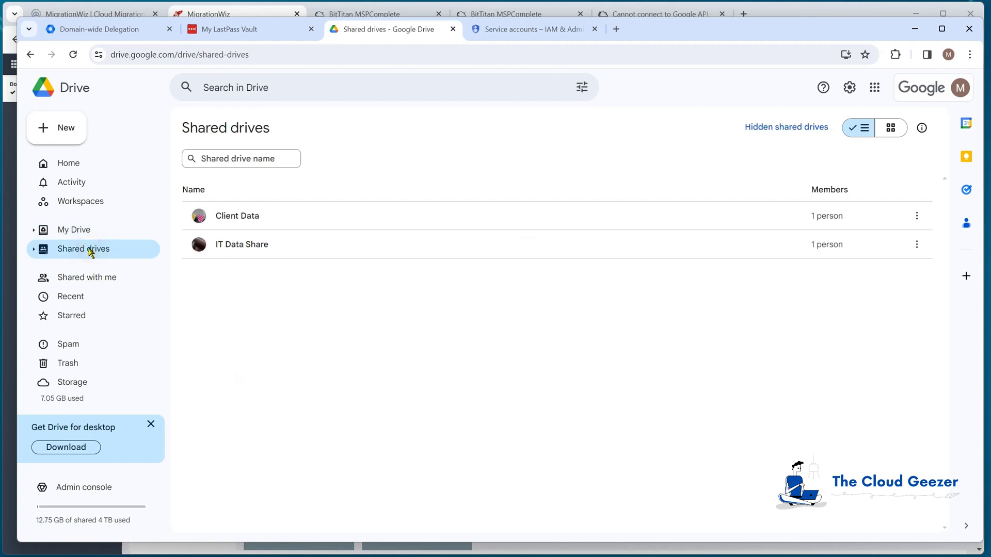
pyautogui.doubleClick(254, 248)
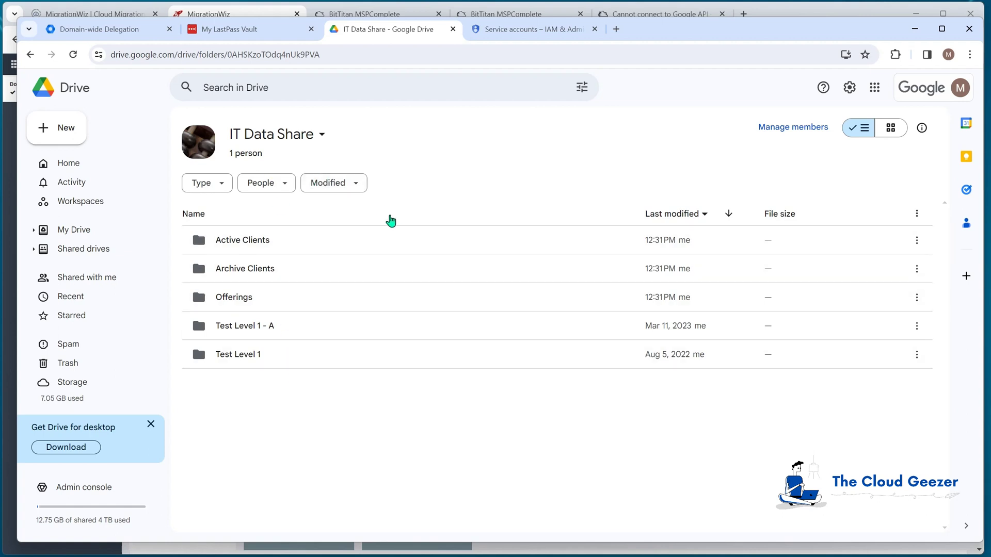
pyautogui.click(258, 244)
pyautogui.doubleClick(258, 244)
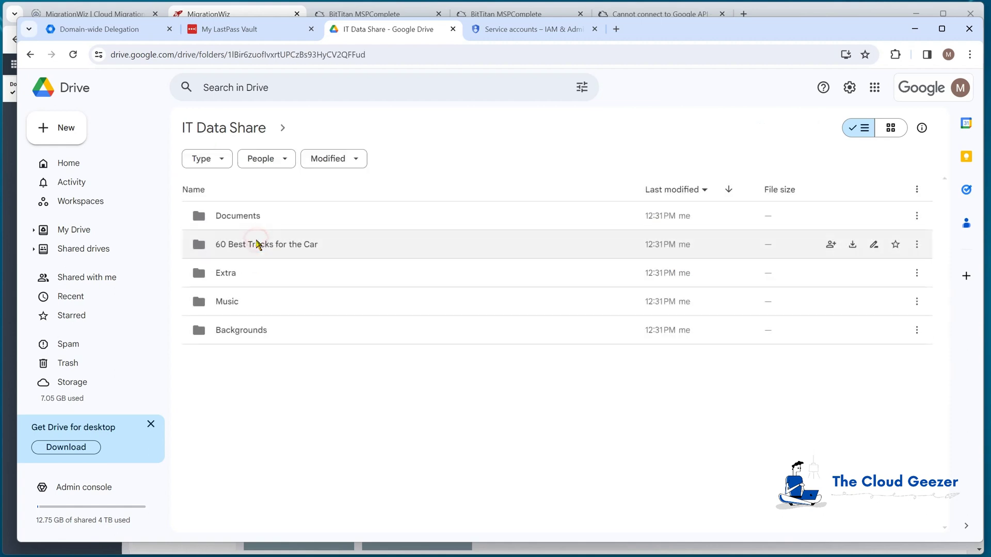
pyautogui.doubleClick(248, 332)
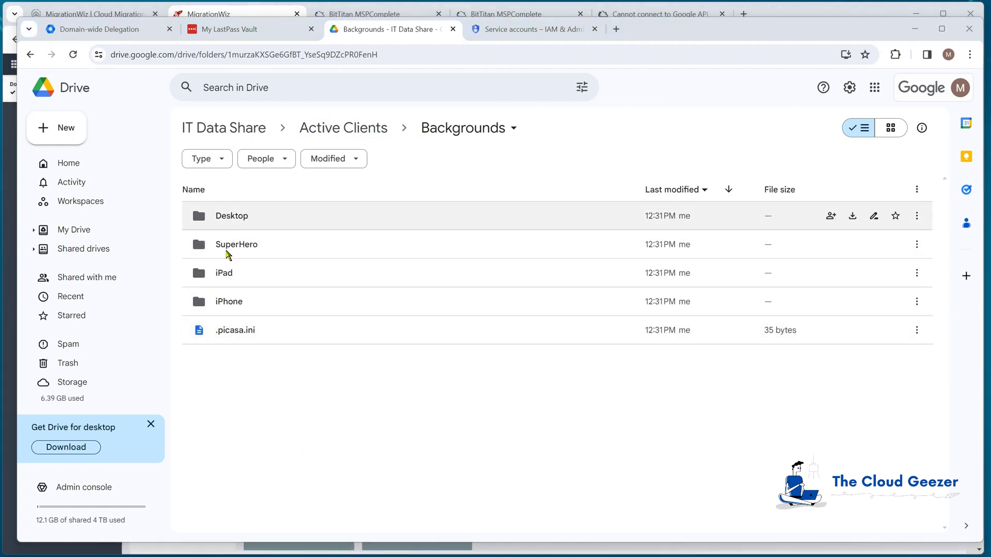
pyautogui.doubleClick(234, 221)
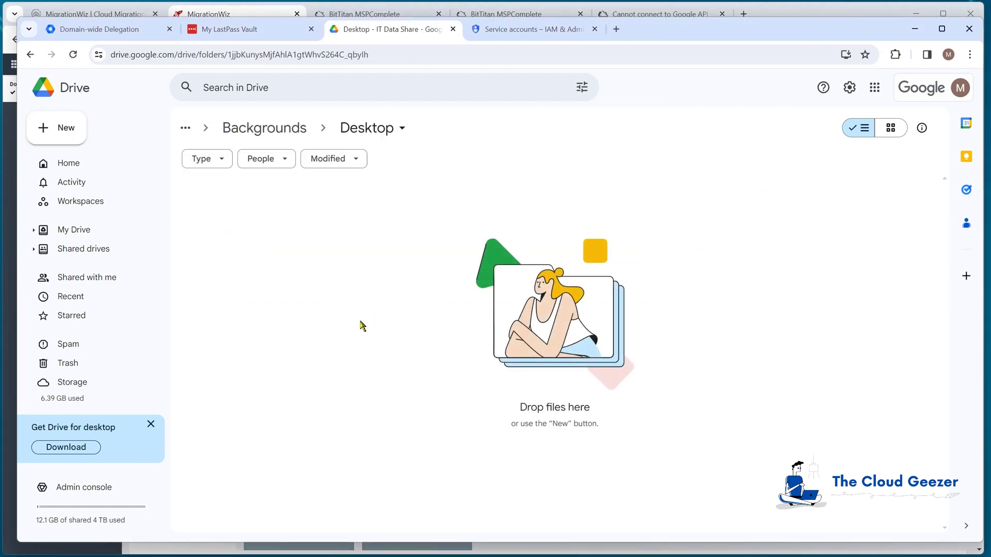
pyautogui.press('F5')
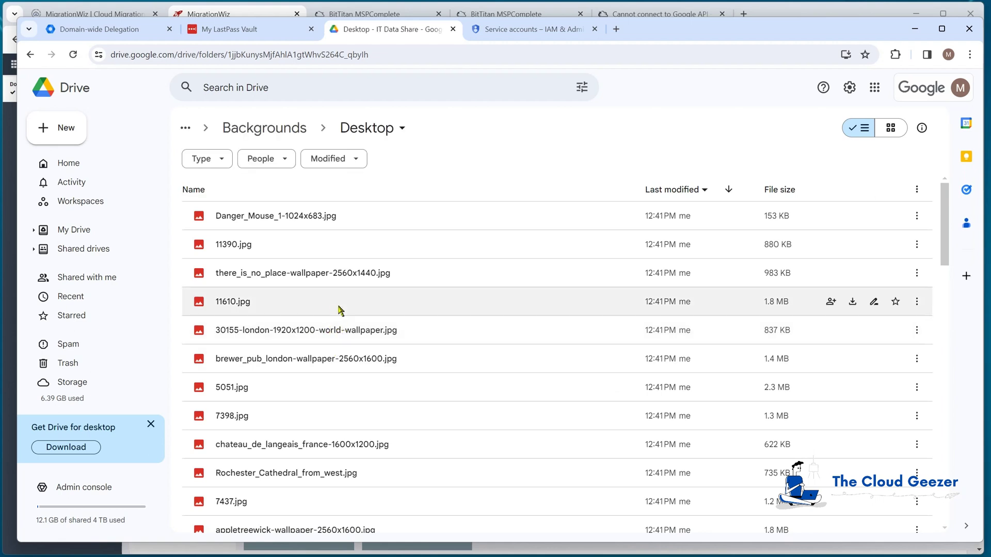
# Check the Desktop images in grid view, then return to the IT Data Share root in list view.
pyautogui.click(891, 128)
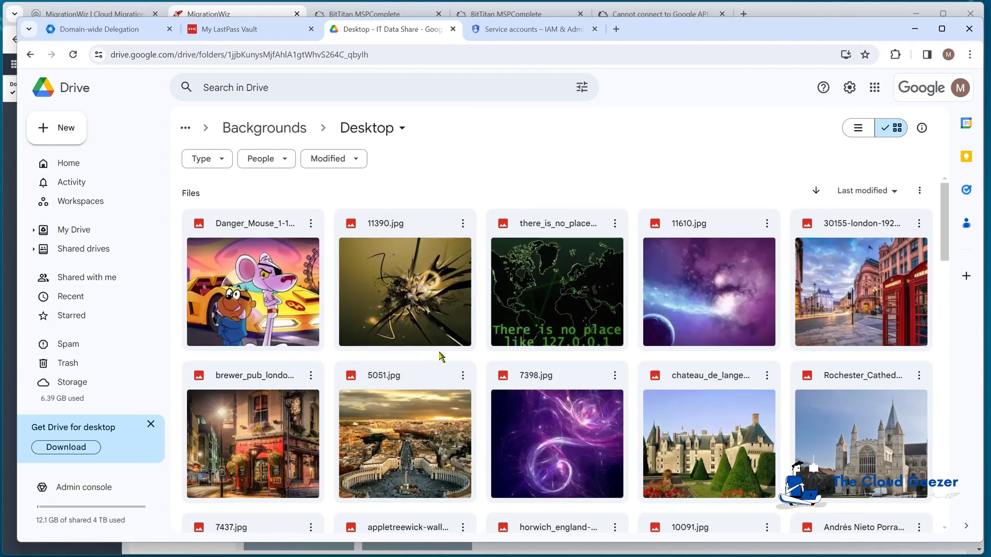
pyautogui.scroll(-1, 444, 361)
pyautogui.scroll(-5, 442, 357)
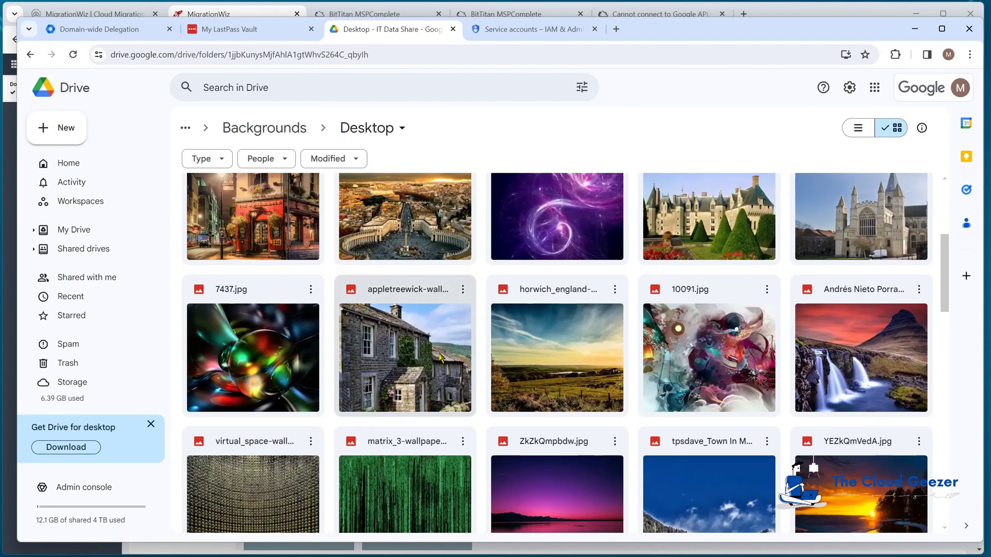
pyautogui.scroll(6, 324, 213)
pyautogui.click(284, 134)
pyautogui.click(327, 128)
pyautogui.click(195, 127)
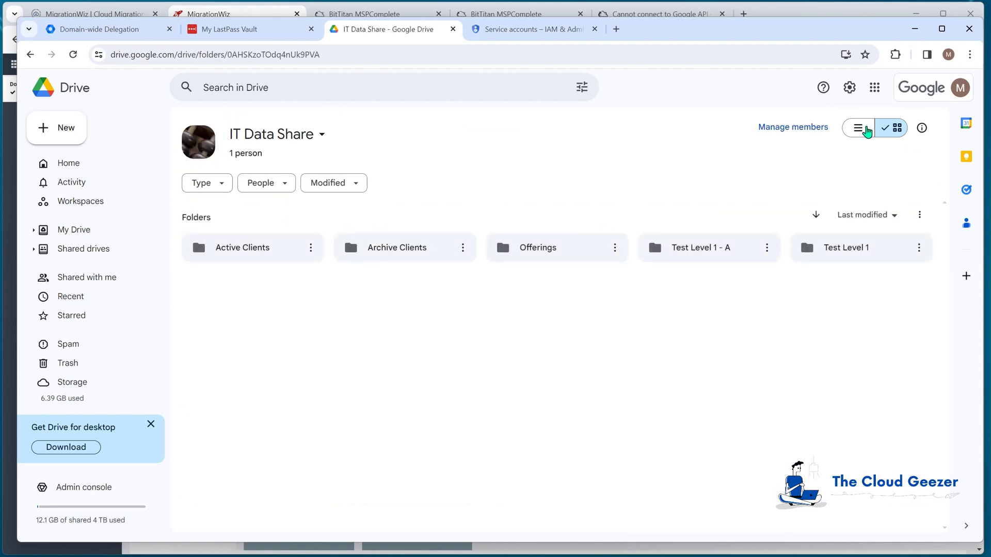
pyautogui.click(849, 132)
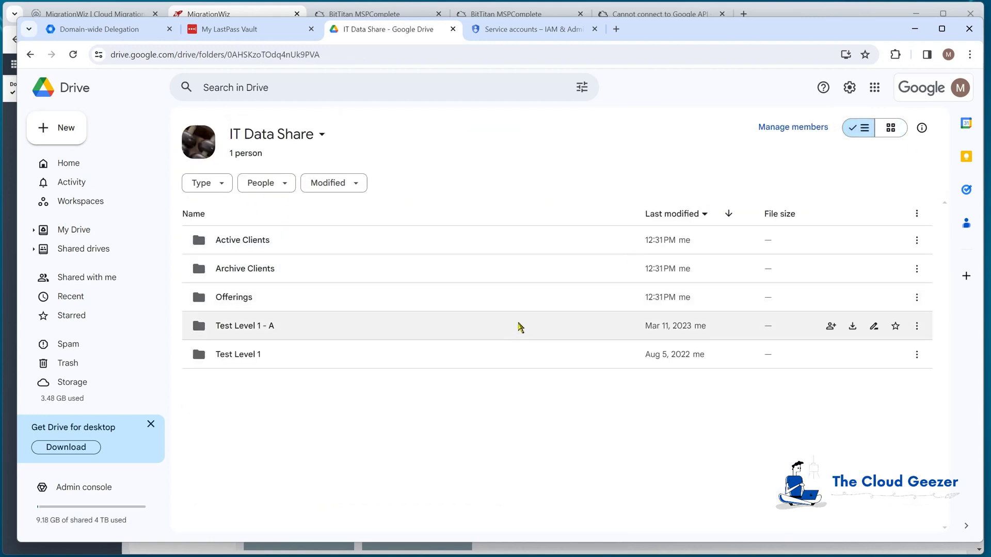